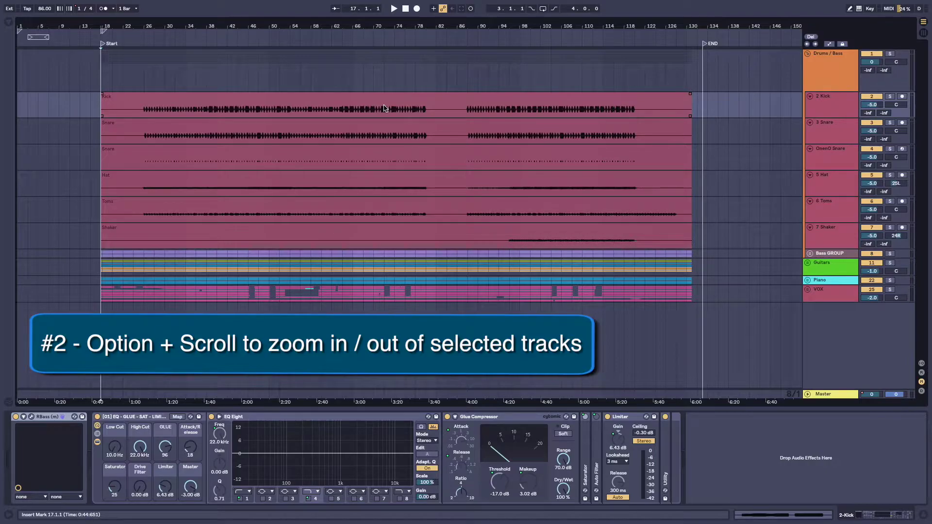
- Enlarge the Kick track's height to inspect its waveform and shrink it back to a slim lane
alt+scroll(384, 108, up, 10)
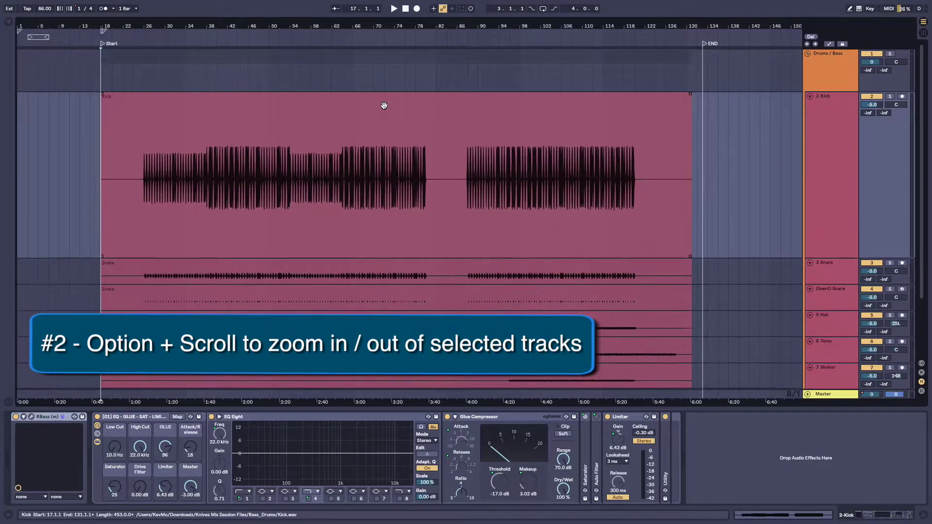
alt+scroll(384, 105, down, 8)
alt+scroll(384, 105, up, 3)
alt+scroll(384, 105, down, 4)
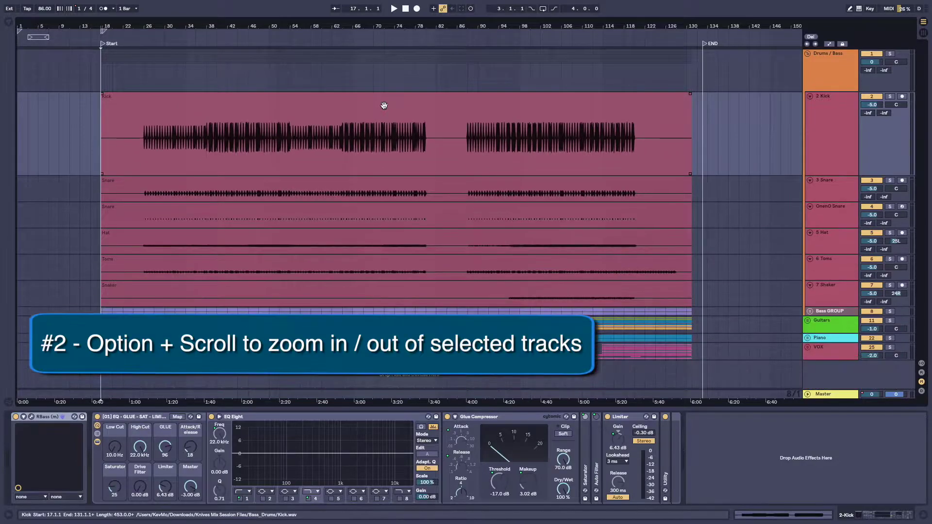
alt+scroll(384, 106, down, 5)
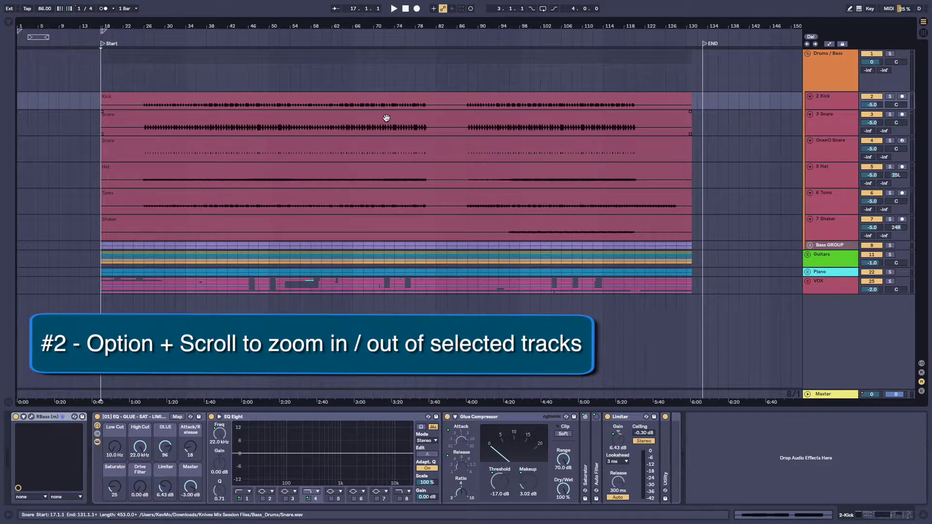
- Select the clip on track 3 Snare, enlarge that track's height and reduce it again
click(387, 118)
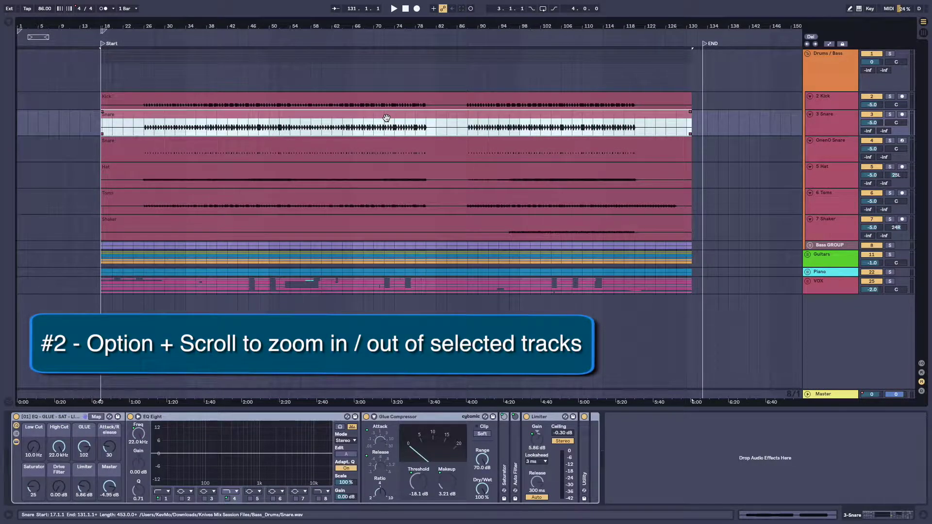
alt+scroll(386, 118, up, 5)
alt+scroll(386, 118, down, 2)
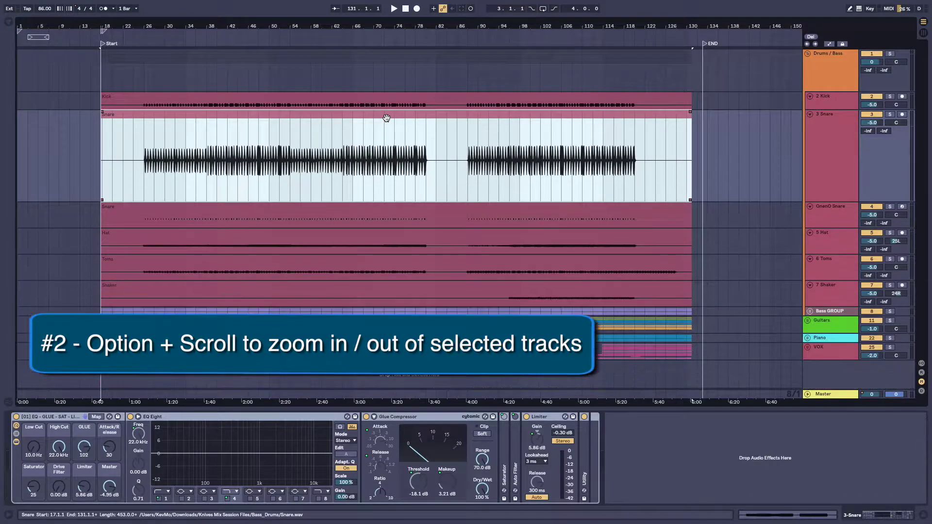
alt+scroll(387, 118, down, 4)
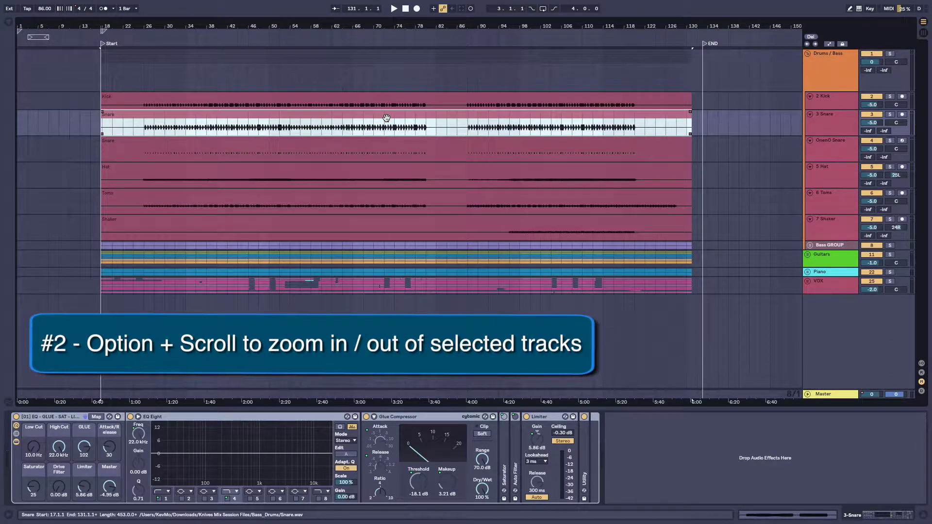
- Select the clips from Kick through Hat and enlarge and shrink the heights of these four tracks together
click(385, 165)
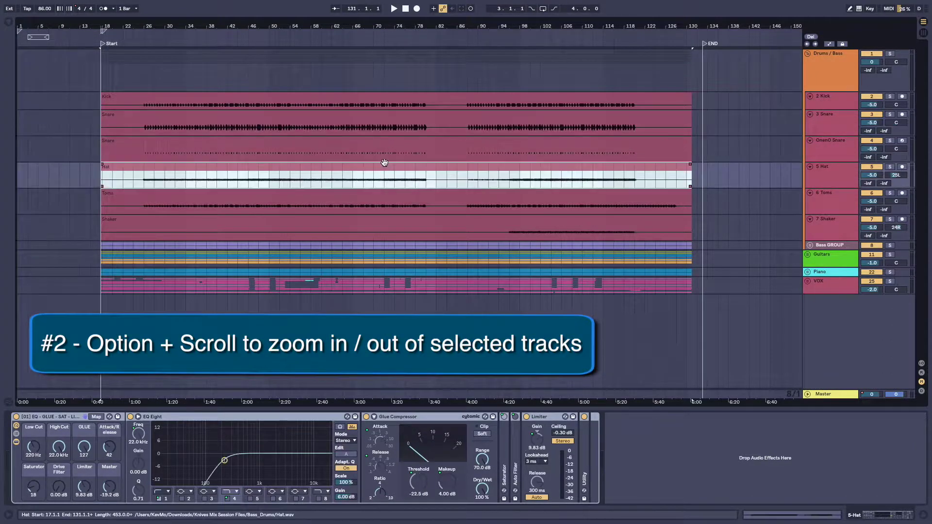
shift+click(392, 98)
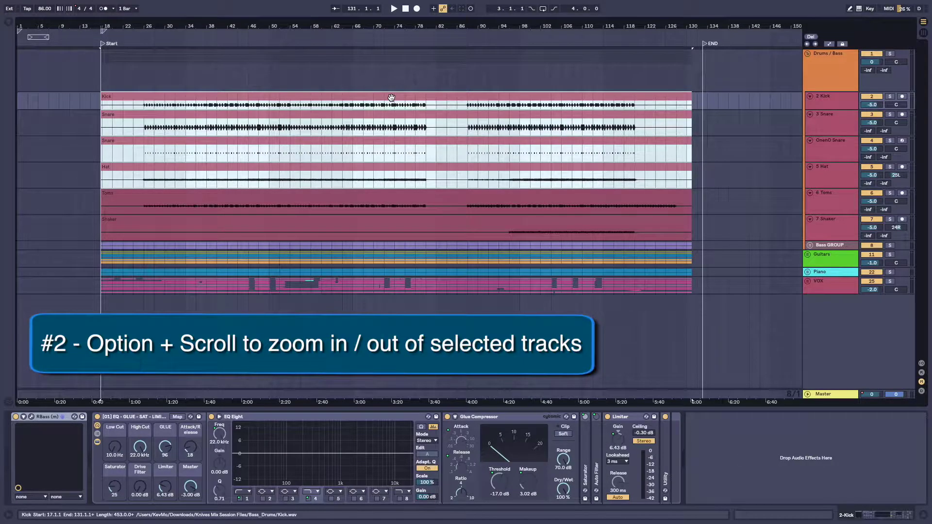
alt+scroll(392, 98, up, 5)
alt+scroll(391, 97, down, 6)
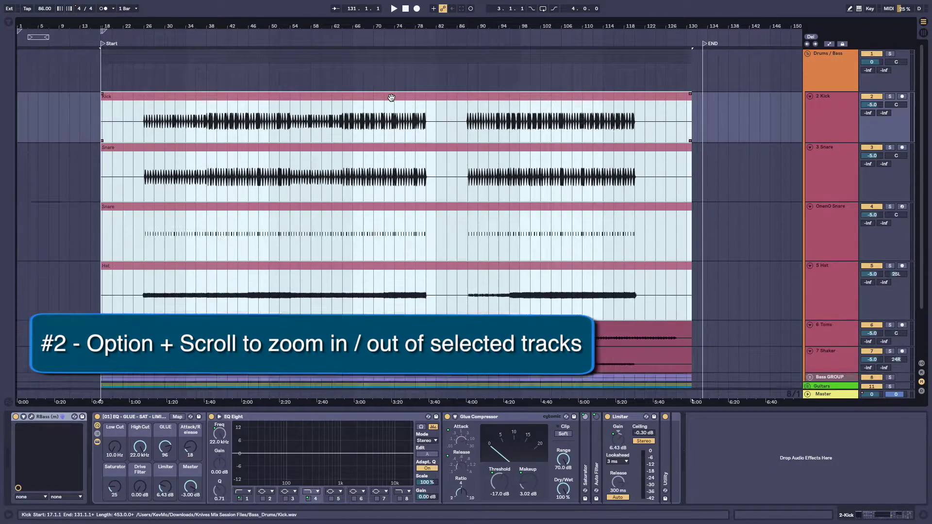
alt+scroll(392, 97, up, 3)
alt+scroll(392, 98, down, 3)
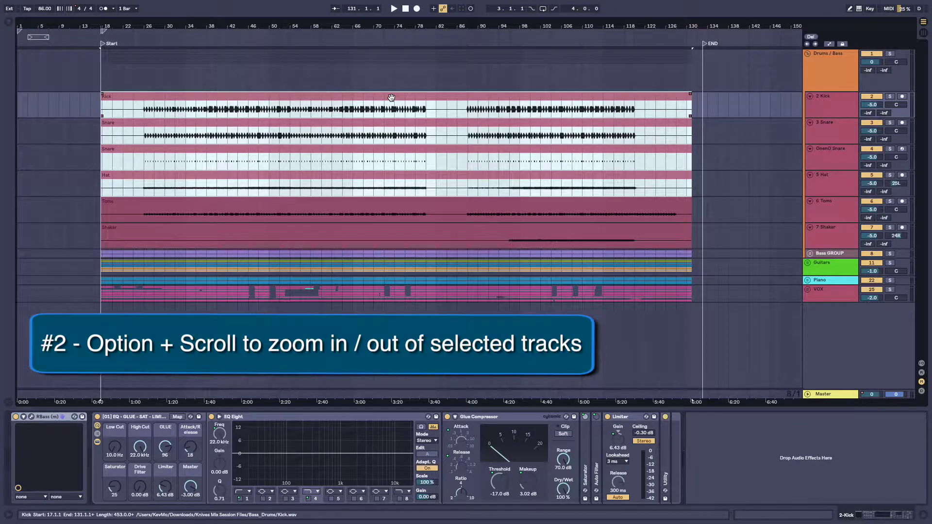
- Select the non-adjacent Kick track and track 4 snare, enlarge both heights together and shrink them again
click(90, 110)
click(80, 110)
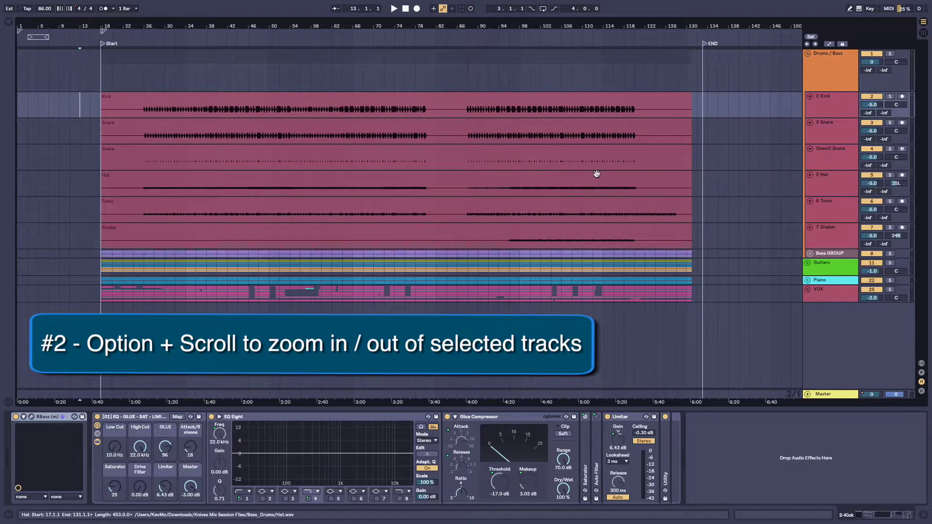
click(841, 155)
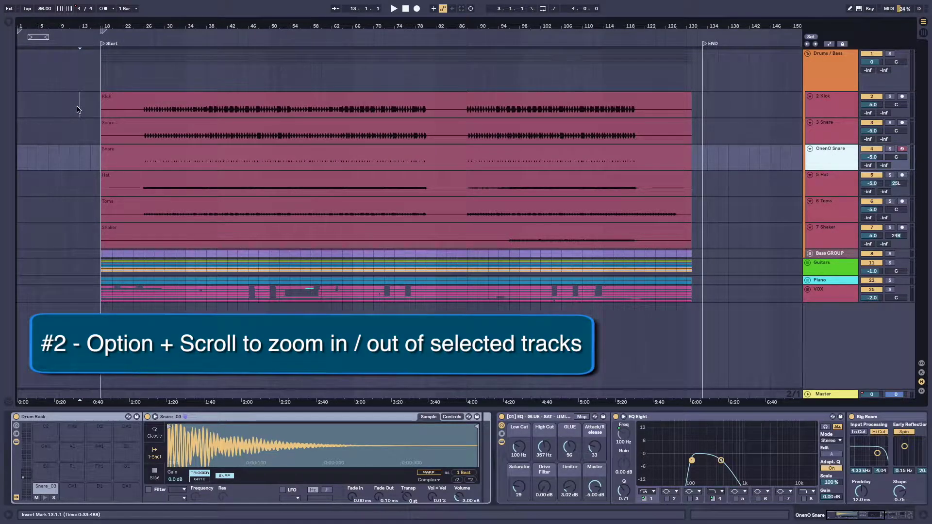
alt+scroll(77, 109, up, 5)
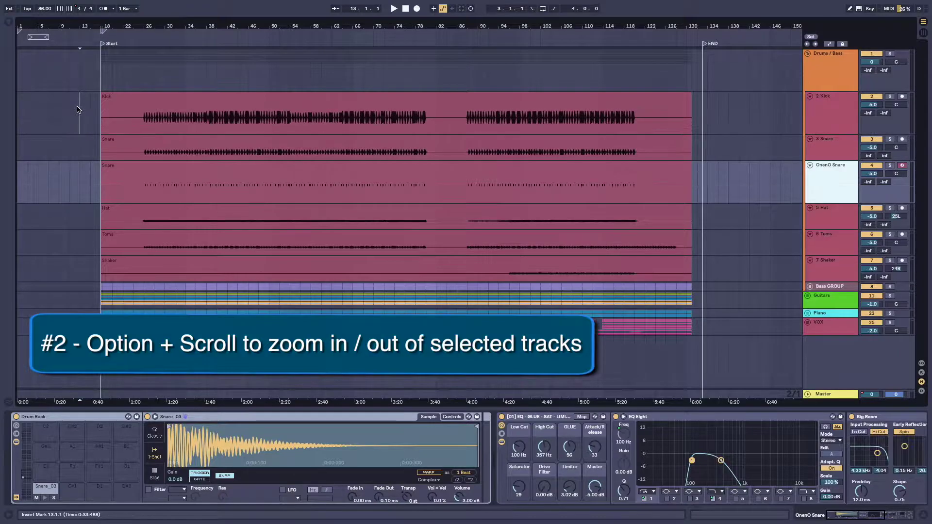
alt+scroll(77, 109, up, 2)
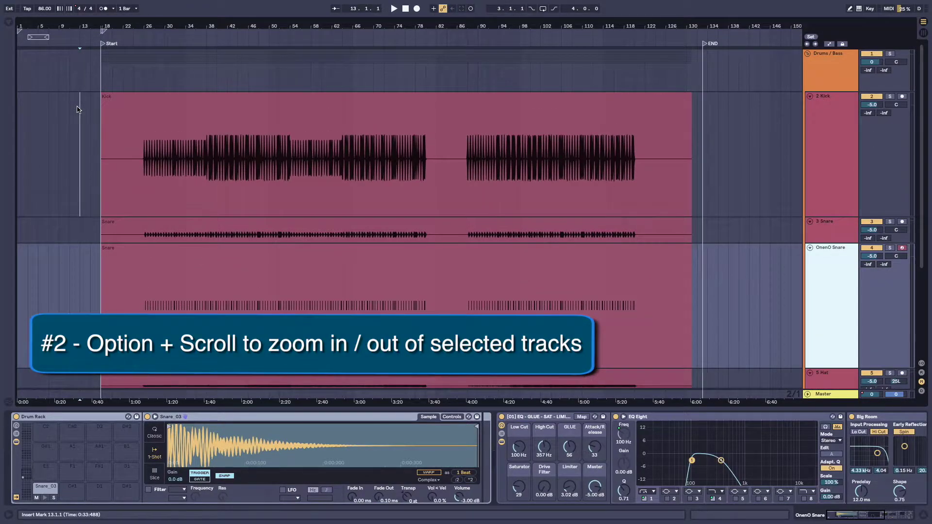
alt+scroll(78, 109, down, 7)
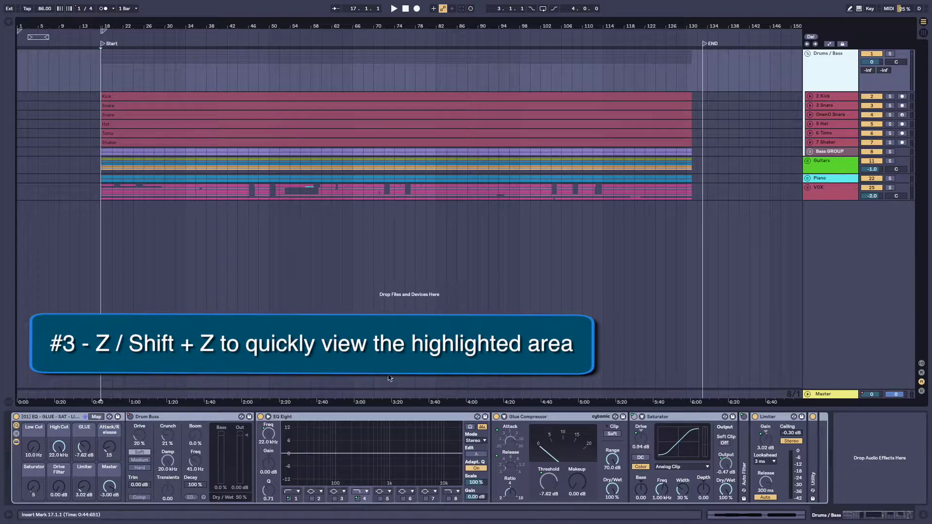
- Zoom the arrangement to the selected Kick clip, return to the full view, and zoom in again until the Kick track is tall
click(323, 95)
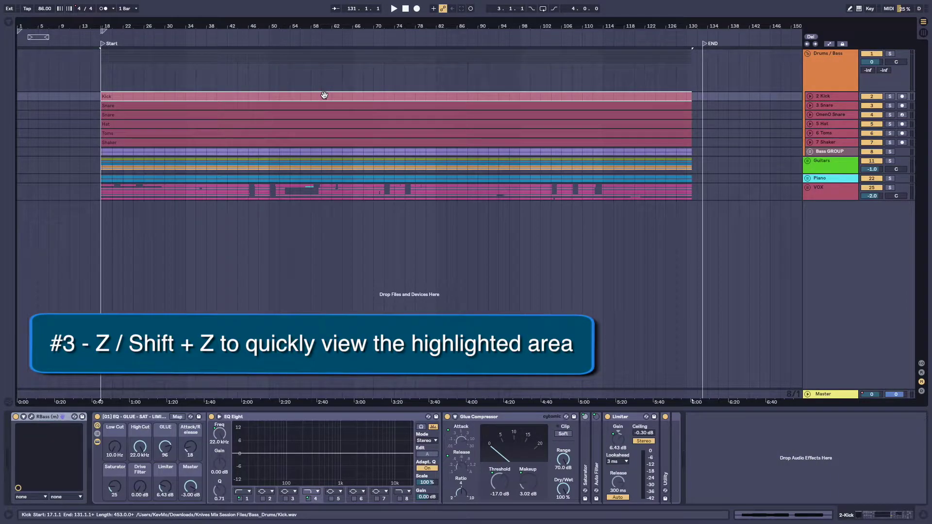
key(z)
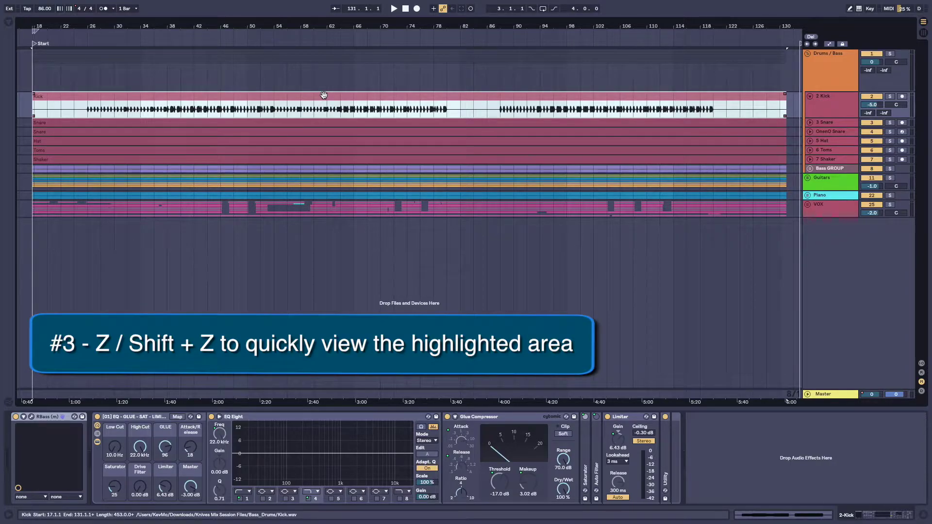
key(shift+z)
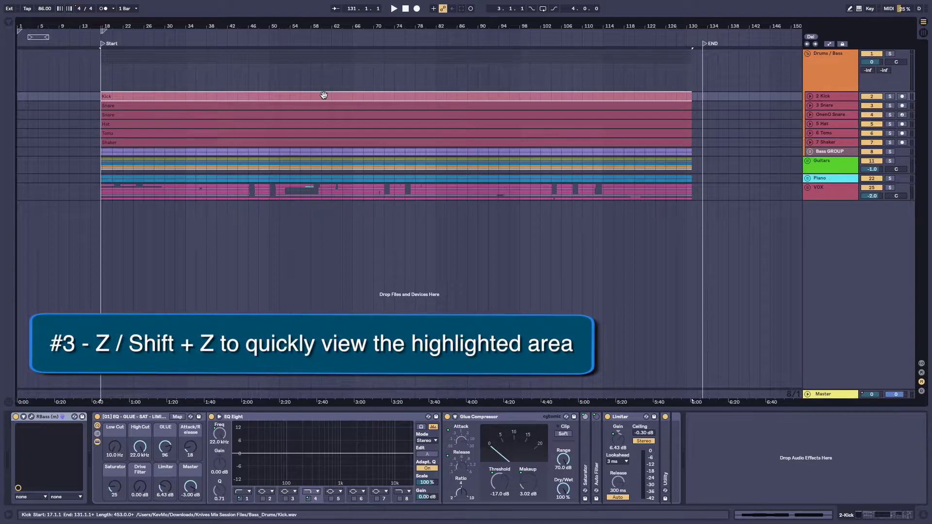
key(z)
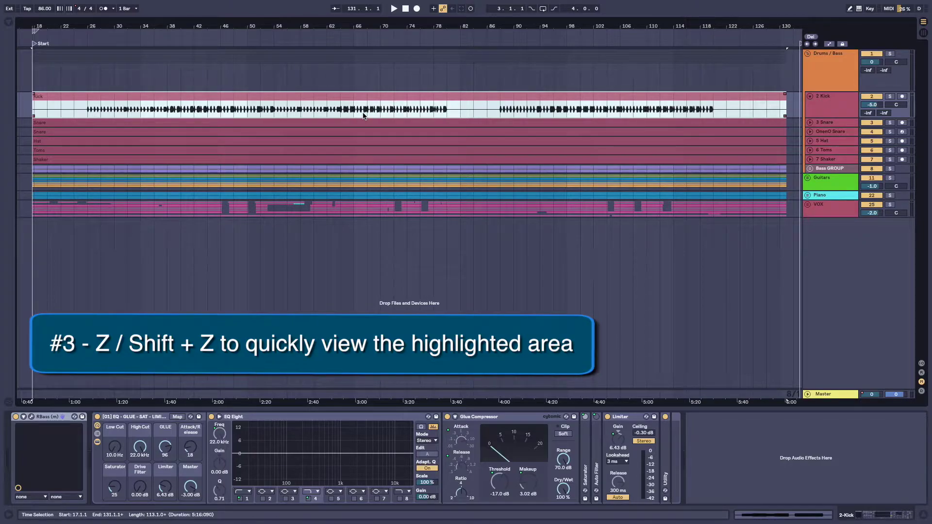
key(z)
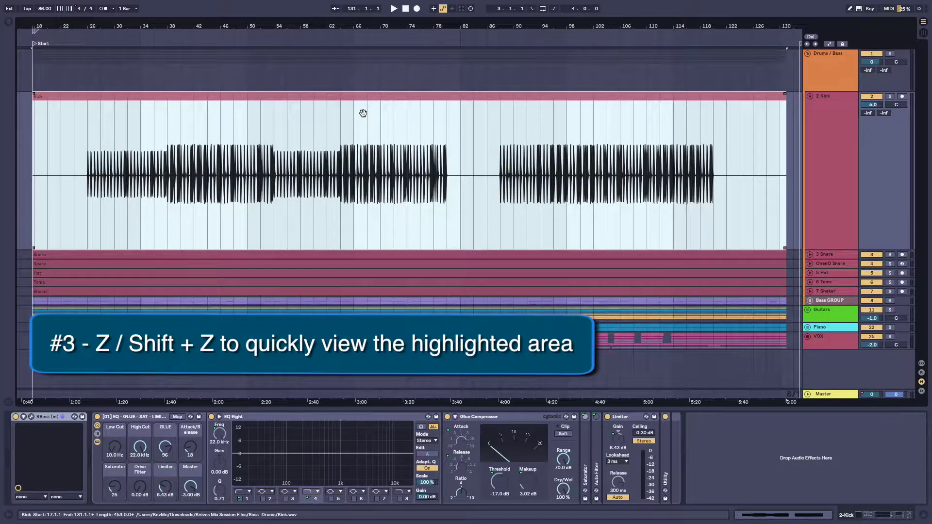
- Select bars 54 to 64 of the Kick clip, zoom to that section, and step back out to the full arrangement
click(276, 192)
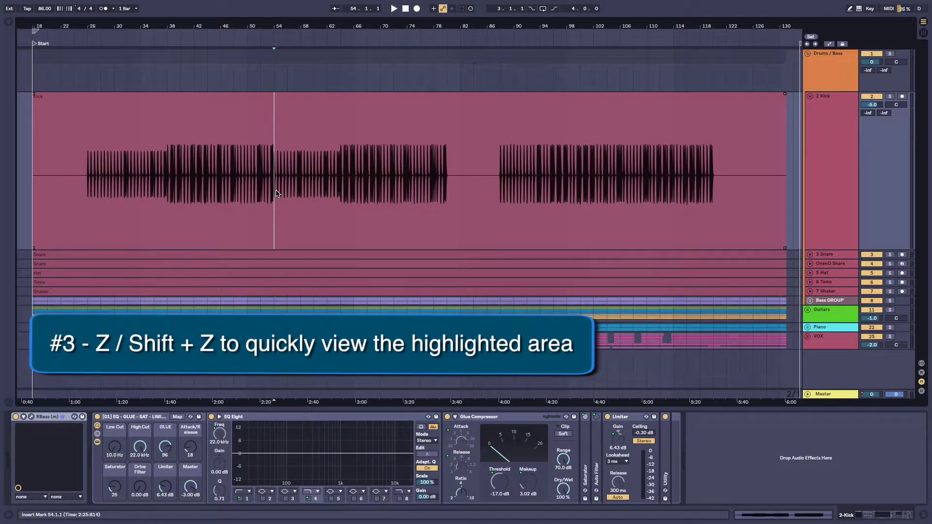
shift+click(339, 203)
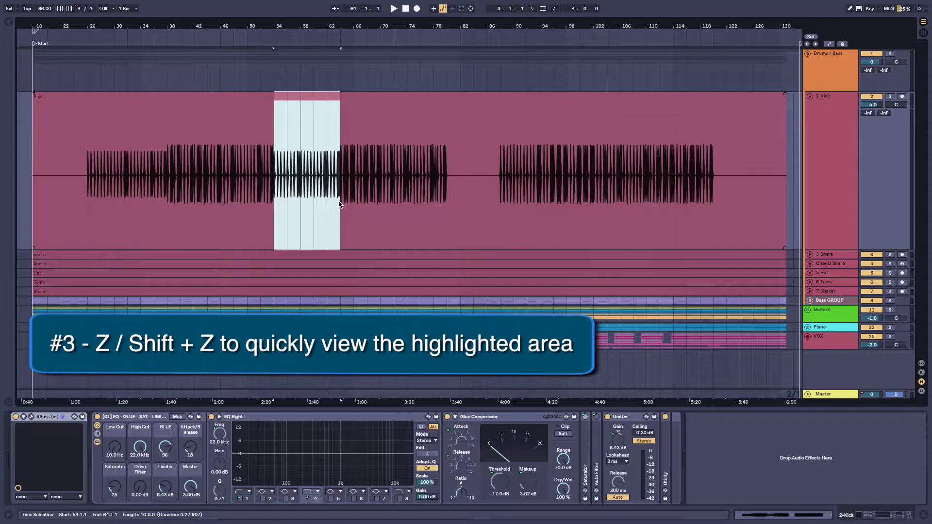
key(z)
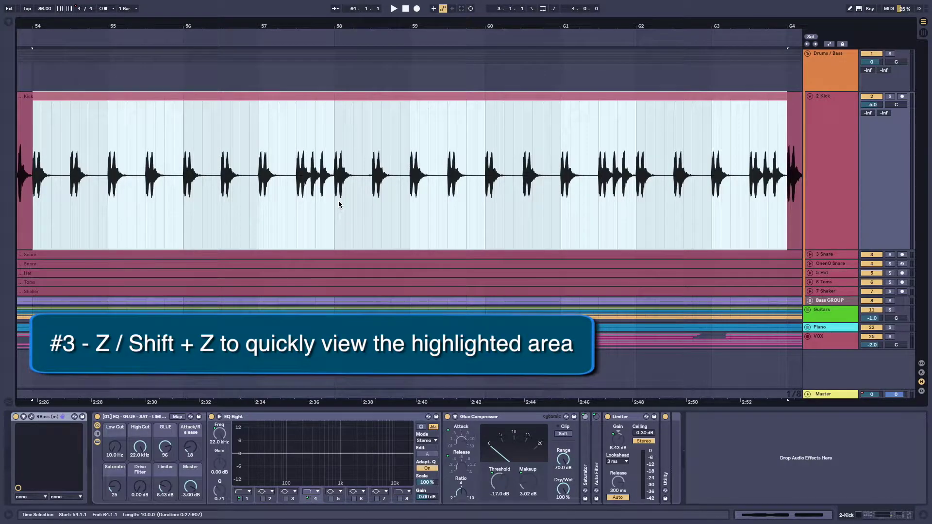
key(shift+z)
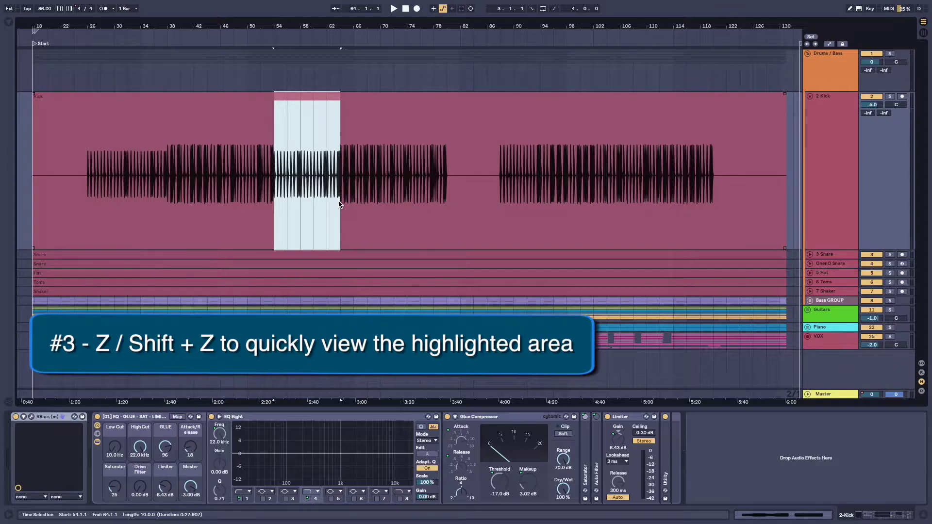
key(shift+z)
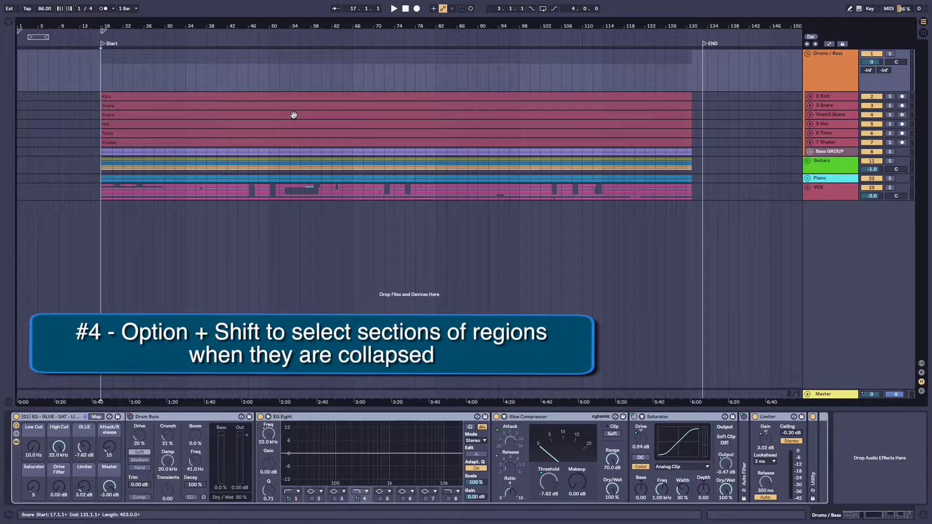
- Select bars 58 to 68 inside the collapsed snare clip on track 4, zoom to that section and zoom back out
drag(268, 117, 338, 115)
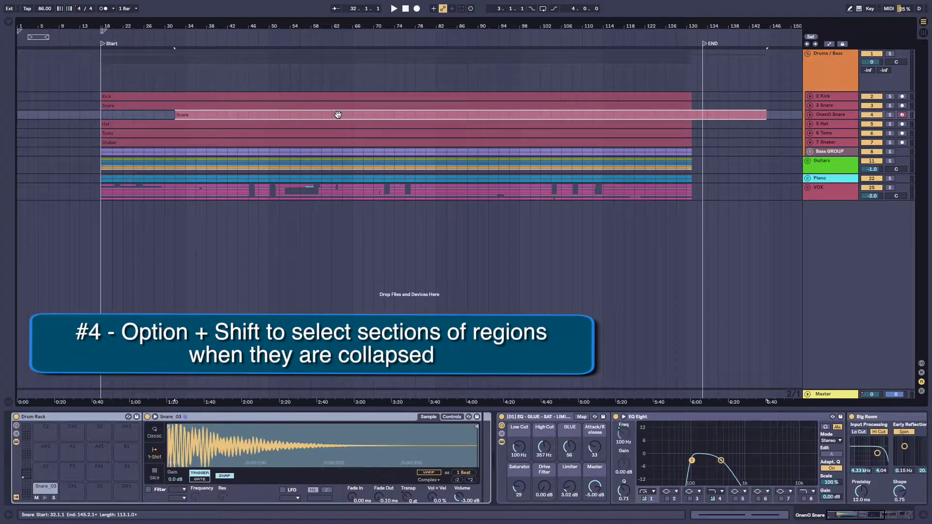
key(ctrl+z)
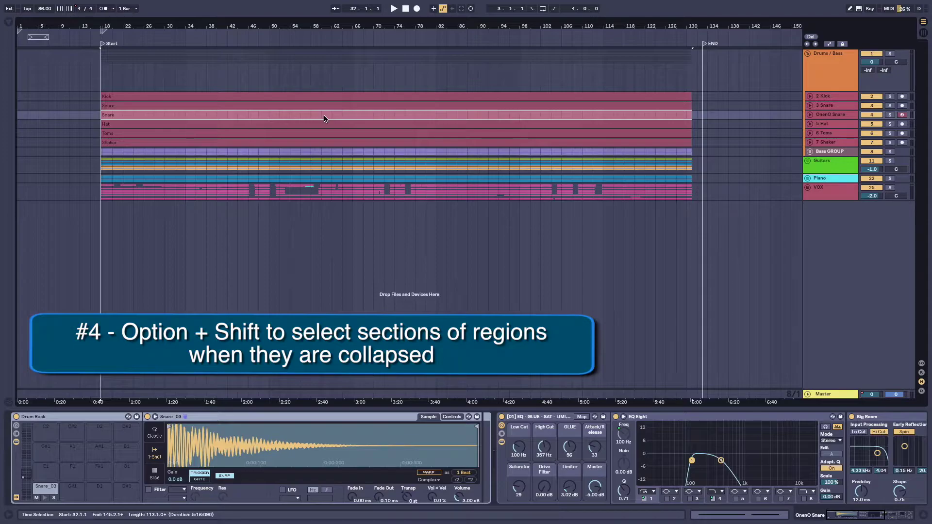
drag(313, 119, 360, 120)
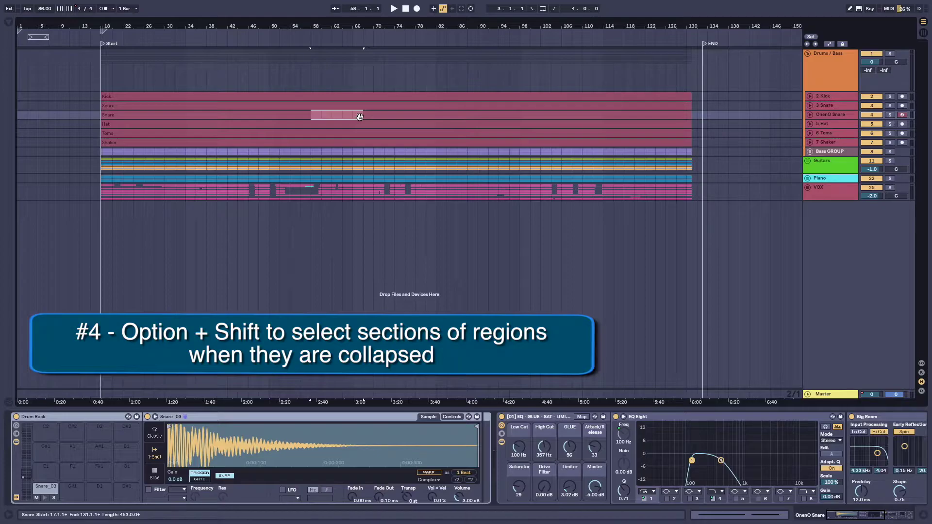
key(z)
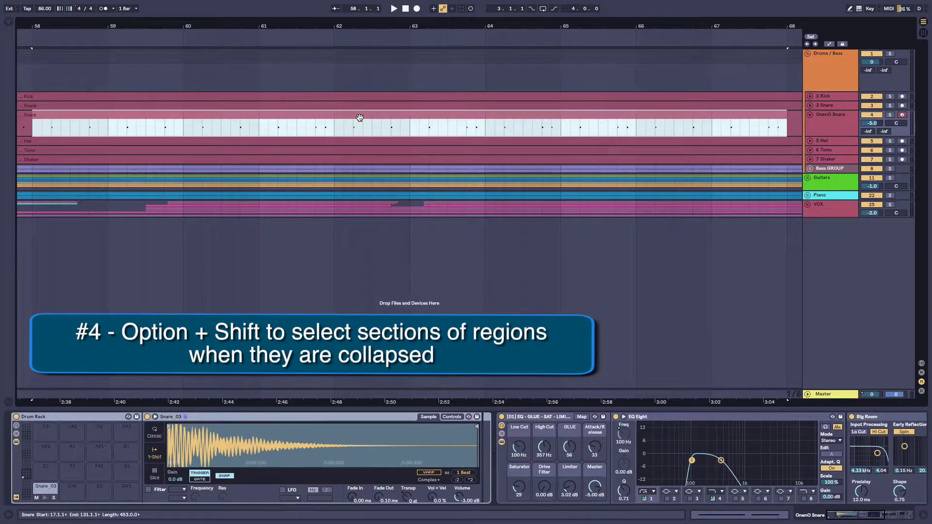
key(x)
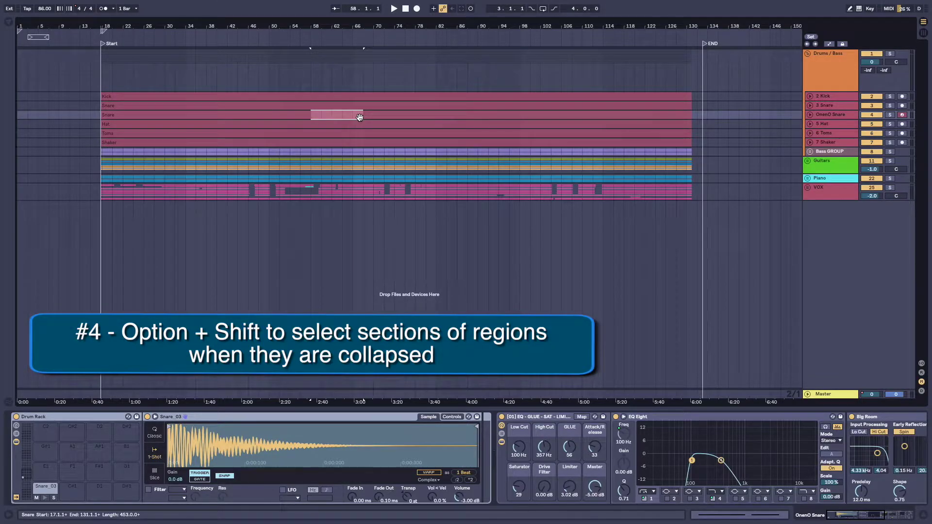
key(x)
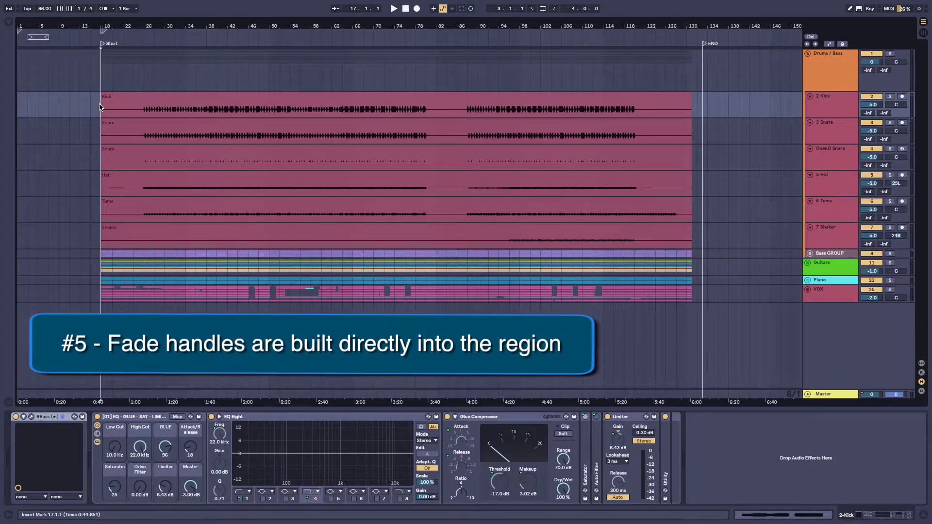
- Add a short fade-in at the start of the Kick clip
mouse_move(134, 110)
mouse_move(102, 93)
mouse_down()
mouse_move(198, 96)
mouse_move(103, 97)
mouse_up()
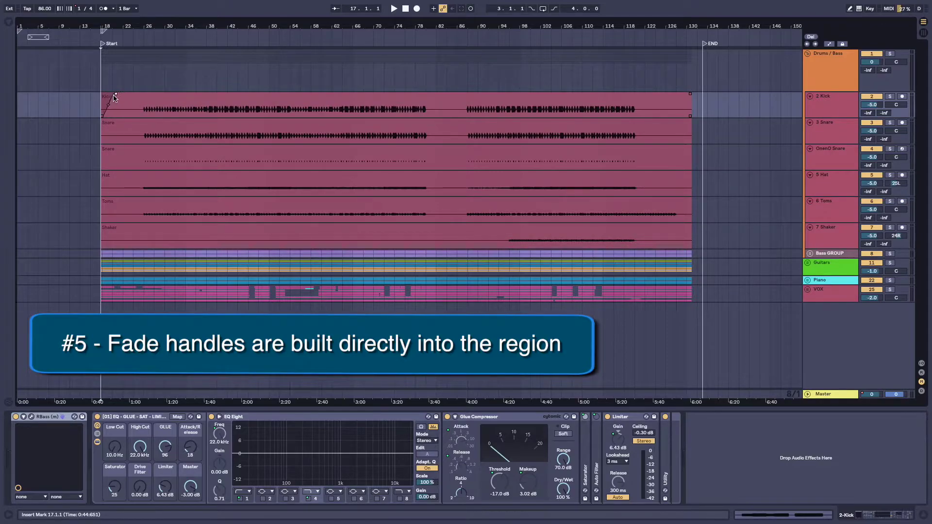
- Split the Kick clip at bar 34 and delete the part before the split
click(135, 109)
click(185, 112)
key(ctrl+e)
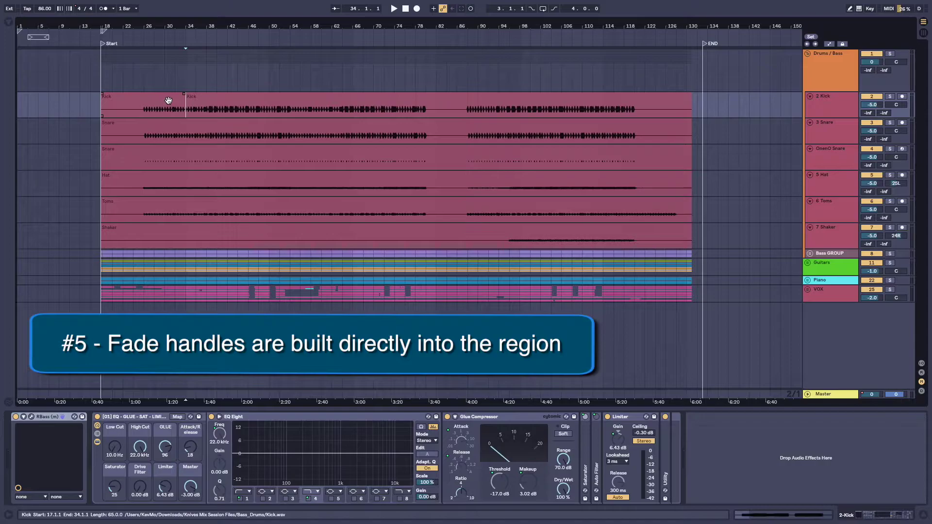
click(168, 100)
key(Delete)
- Extend the start of the remaining Kick clip back to bar 29 and fade it in up to about bar 34
click(189, 95)
scroll(189, 95, up, 3)
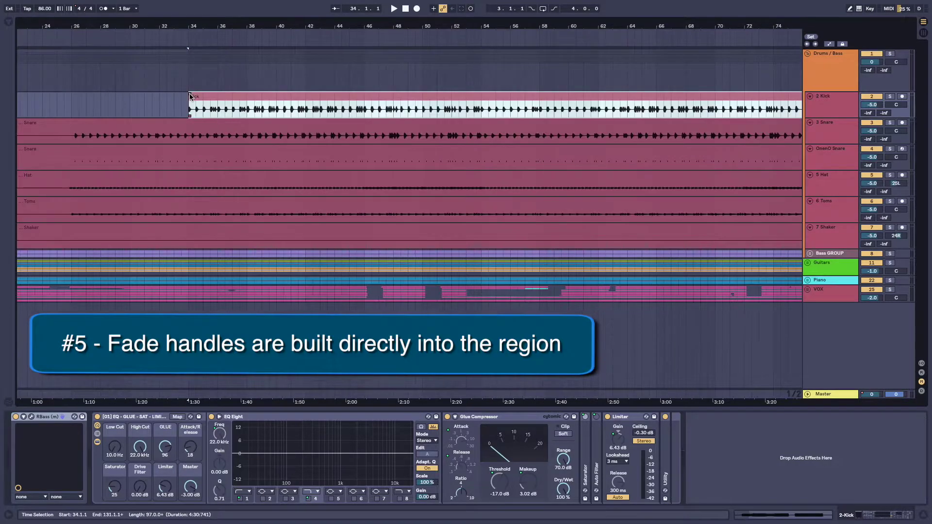
mouse_move(189, 93)
mouse_down()
mouse_move(221, 94)
mouse_move(189, 96)
mouse_move(178, 119)
mouse_move(153, 119)
mouse_move(178, 116)
mouse_move(163, 117)
mouse_move(177, 97)
mouse_move(121, 99)
mouse_move(196, 95)
mouse_up()
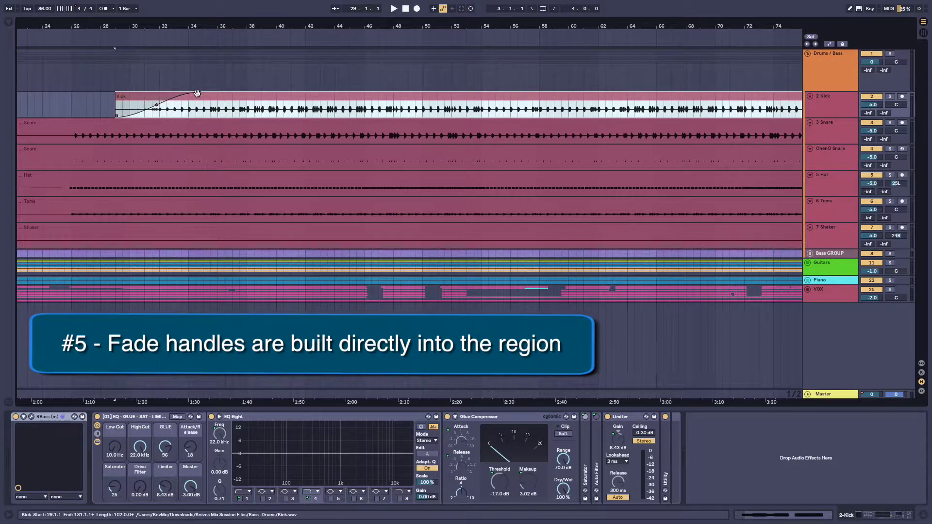
- Shorten the Kick clip's fade-in back to the start of the clip
drag(198, 93, 88, 117)
click(72, 112)
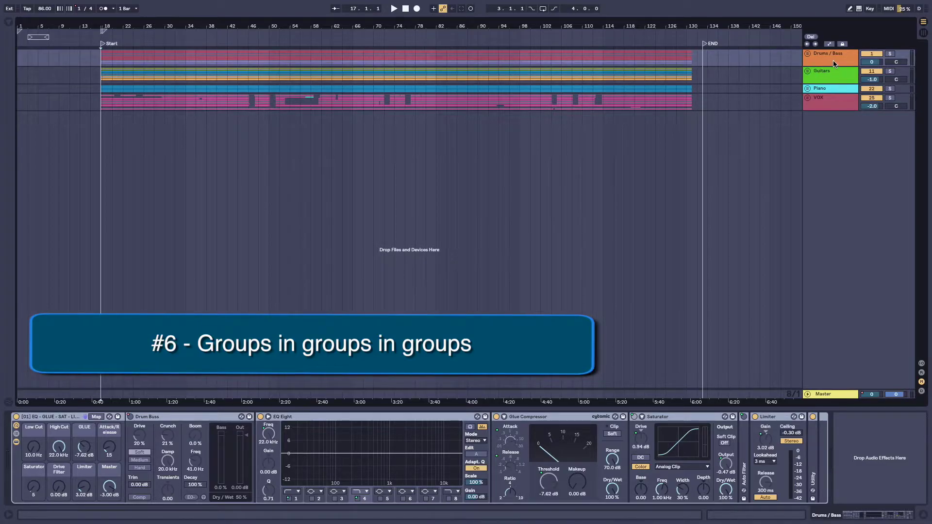
- Unfold the Drums / Bass group and look through the device chains of its drum tracks from Kick to Shaker
click(807, 54)
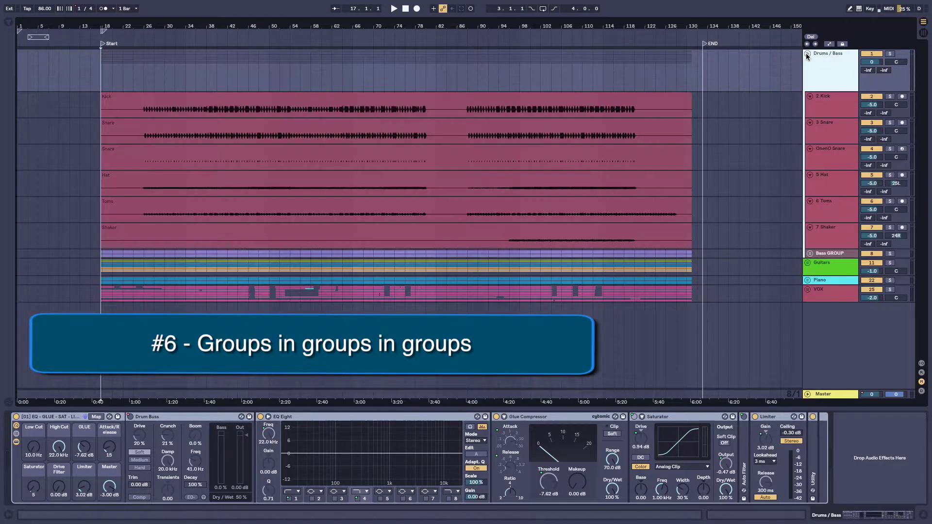
click(831, 99)
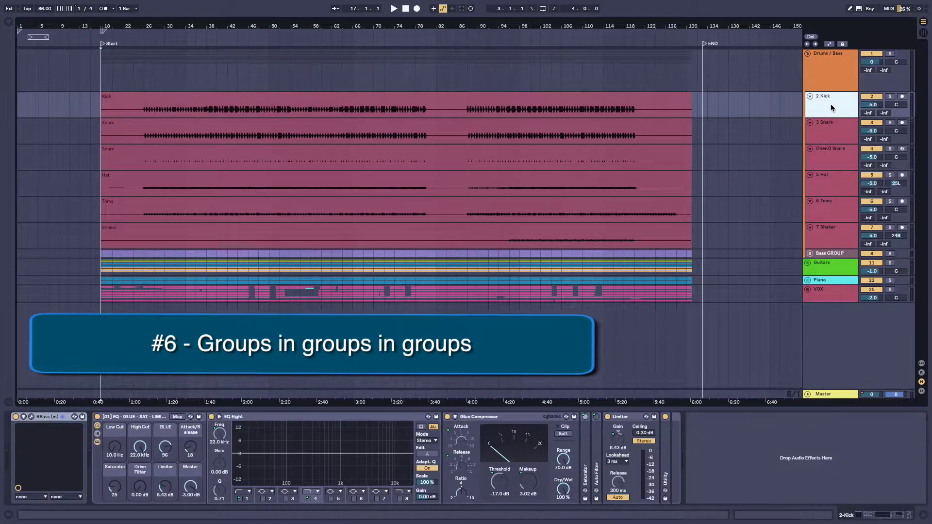
click(831, 128)
click(831, 153)
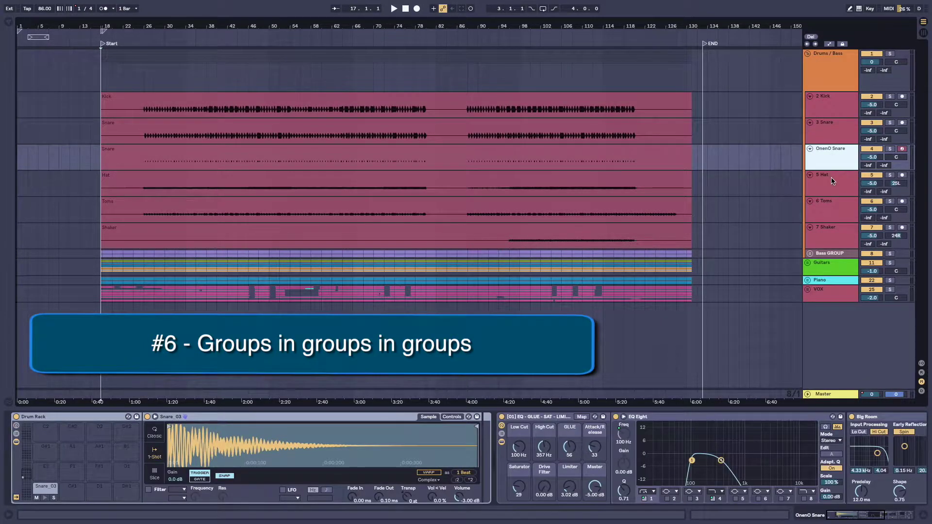
click(832, 180)
click(832, 206)
click(835, 228)
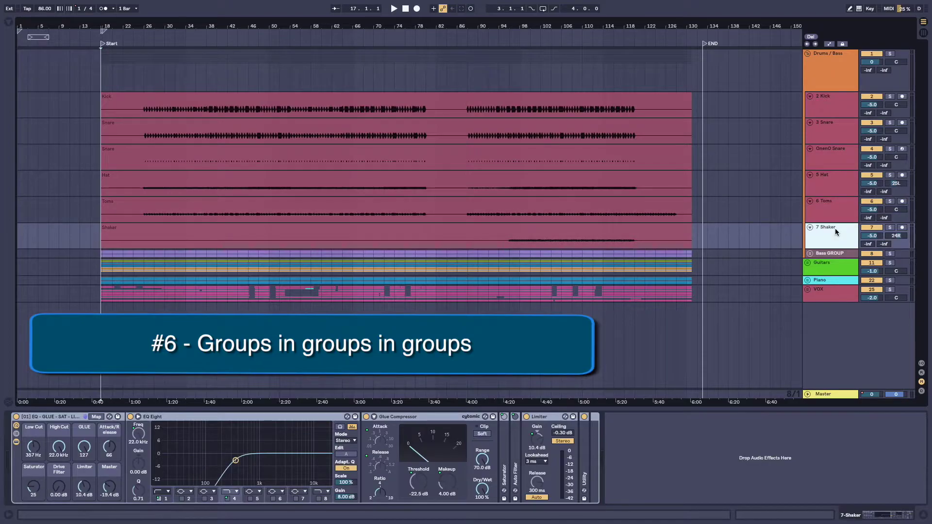
- Unfold the Bass GROUP nested in Drums / Bass and expand its Bass Dist and Bass tracks
click(831, 255)
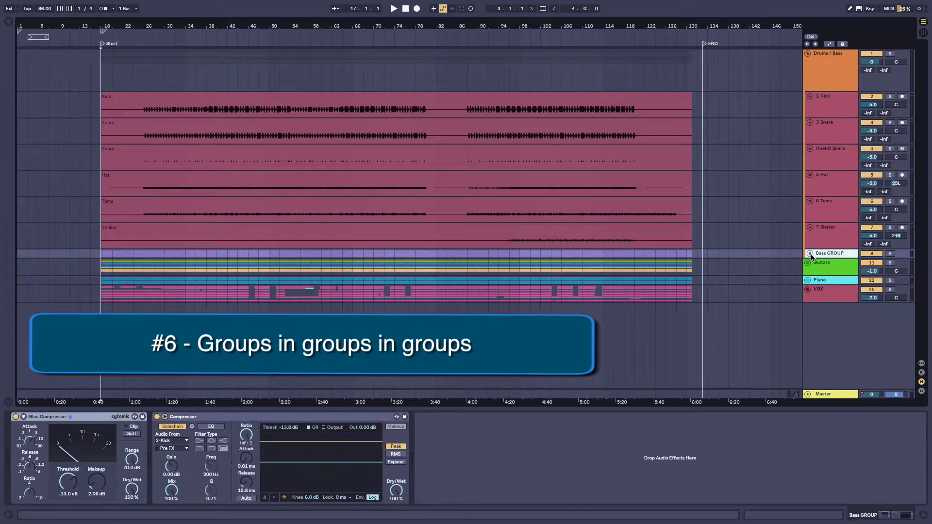
click(810, 253)
click(814, 289)
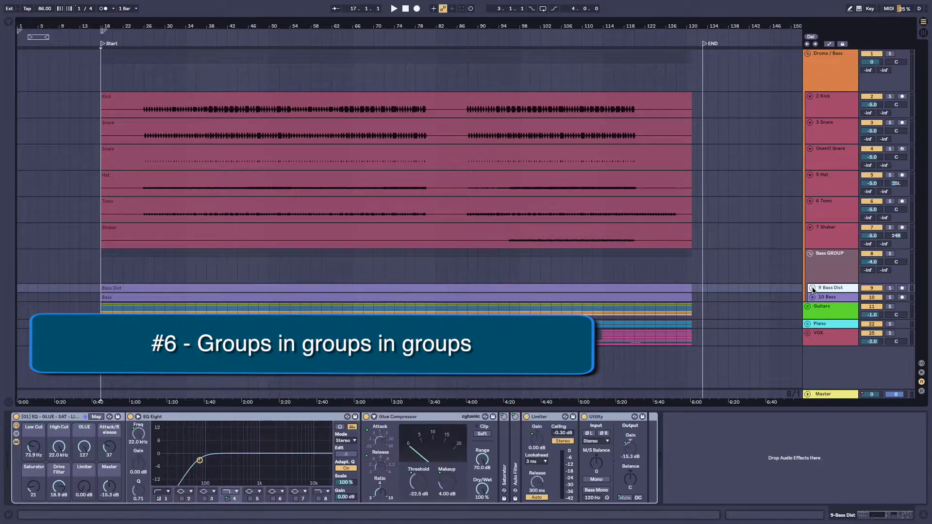
click(813, 289)
click(825, 335)
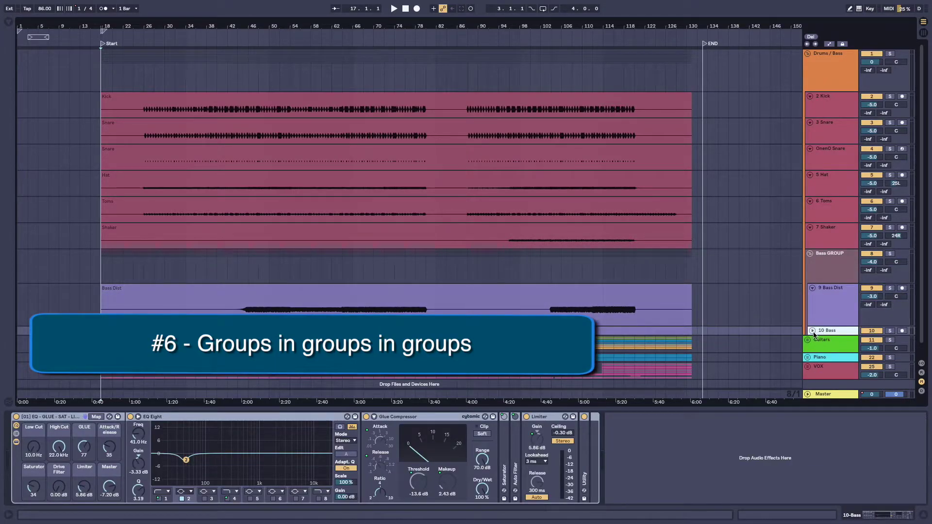
click(813, 331)
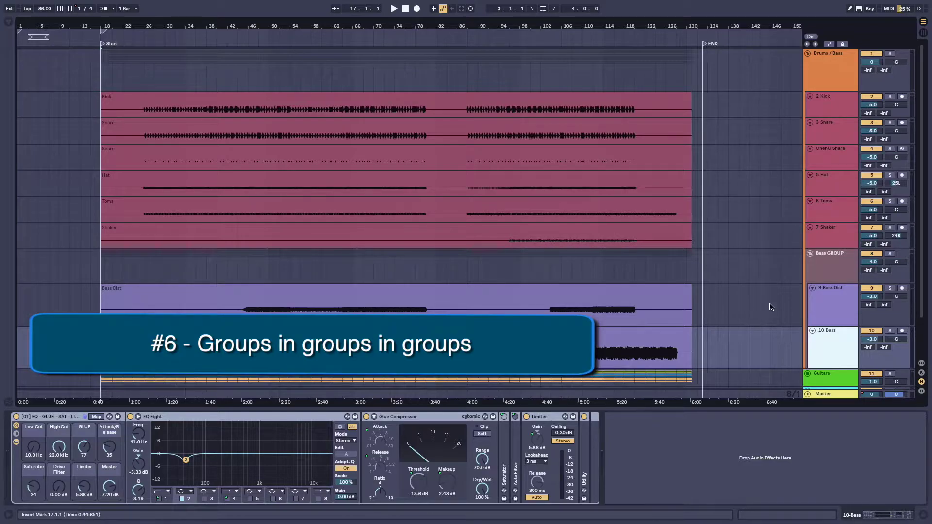
- Review the device chains of Bass Dist, Bass GROUP and the Drums / Bass group, expanding the Utility device on Drums / Bass
click(832, 298)
click(834, 270)
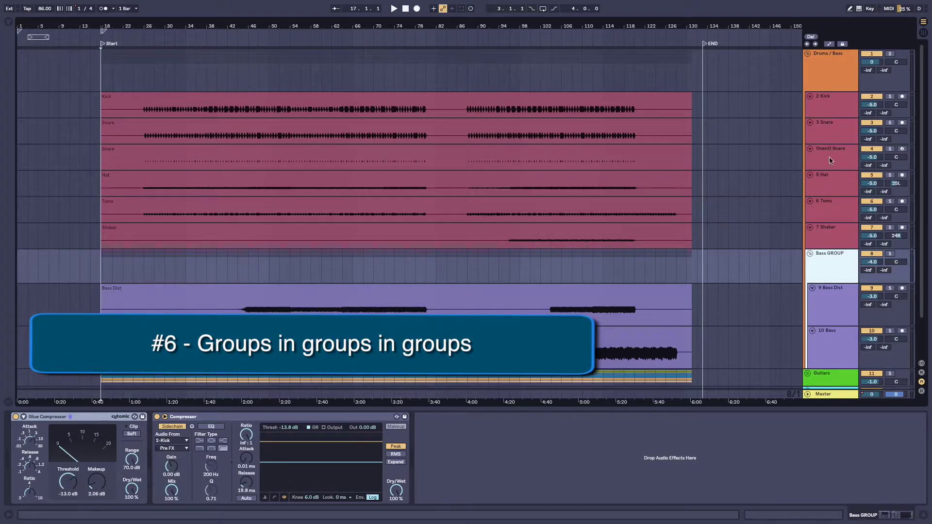
click(826, 69)
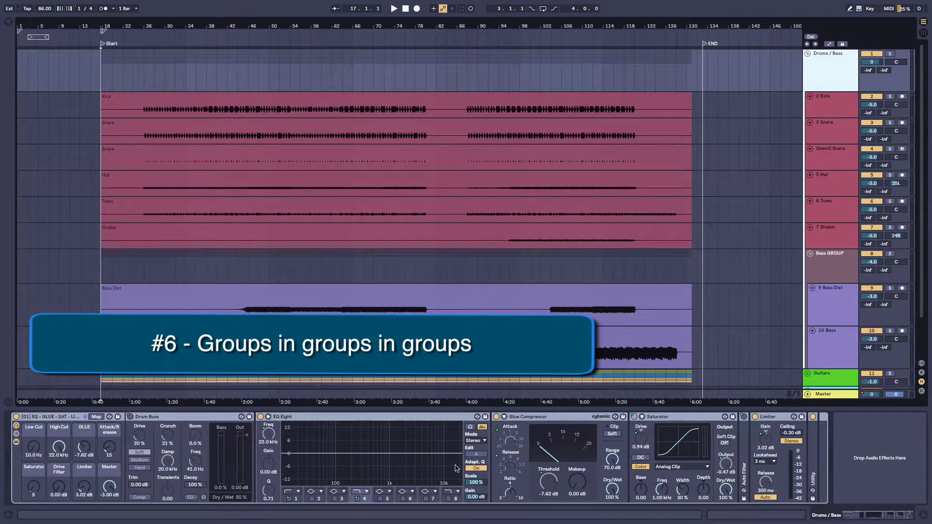
click(720, 470)
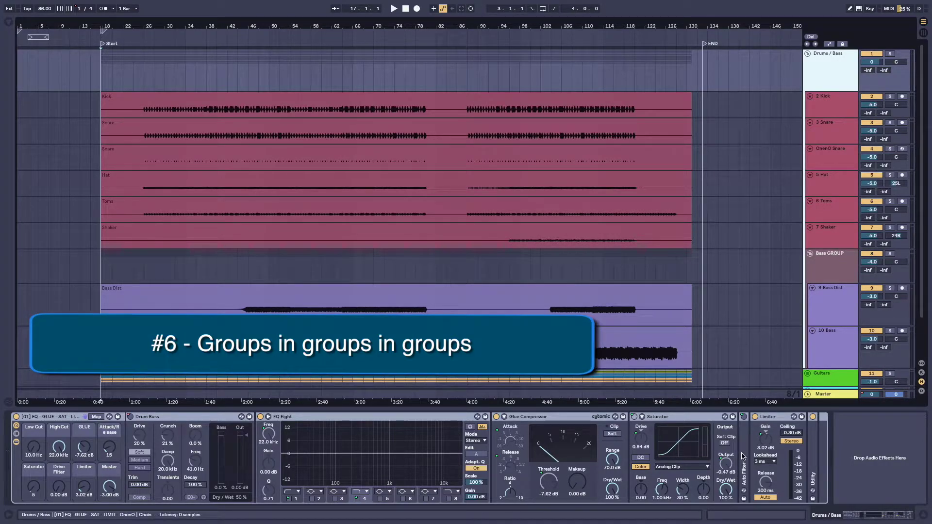
click(775, 448)
double_click(810, 451)
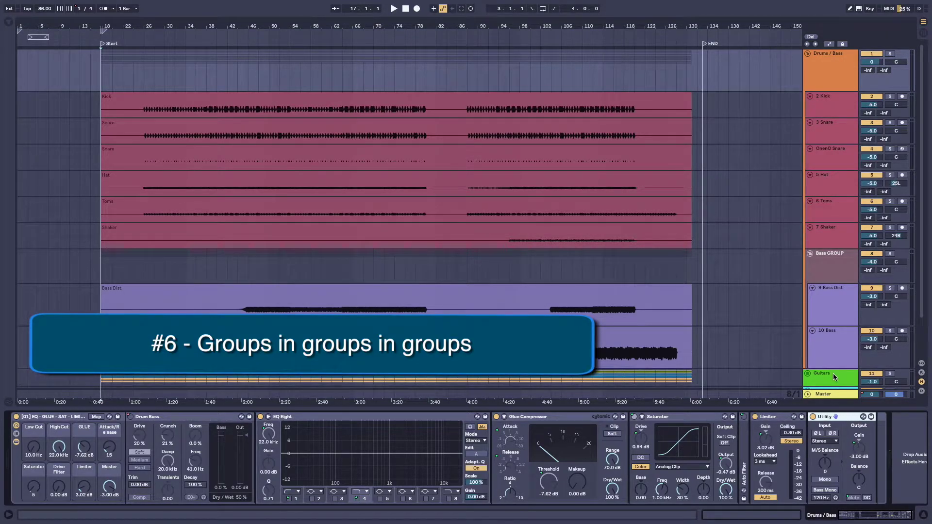
- Collapse Bass GROUP together with the drum tracks, and unfold the Guitars group and its nested Guitars subgroup
alt+click(811, 254)
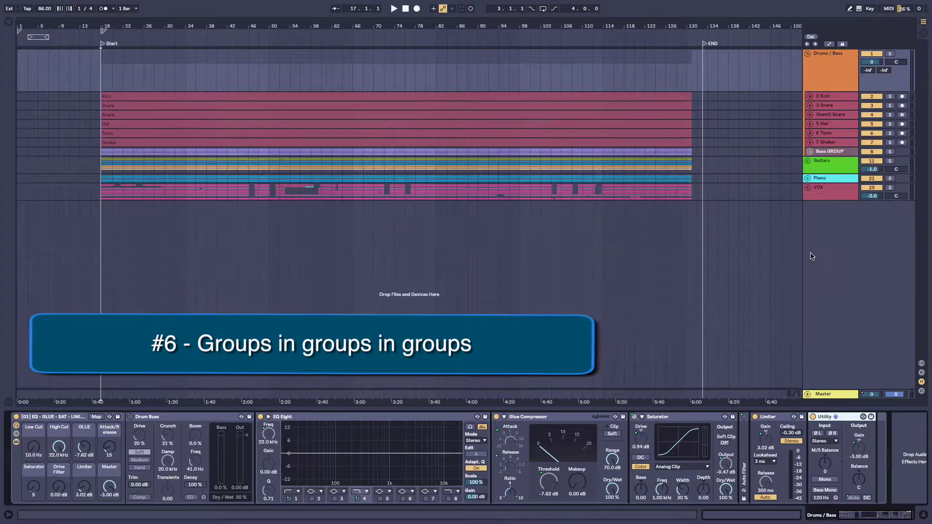
click(828, 163)
click(809, 161)
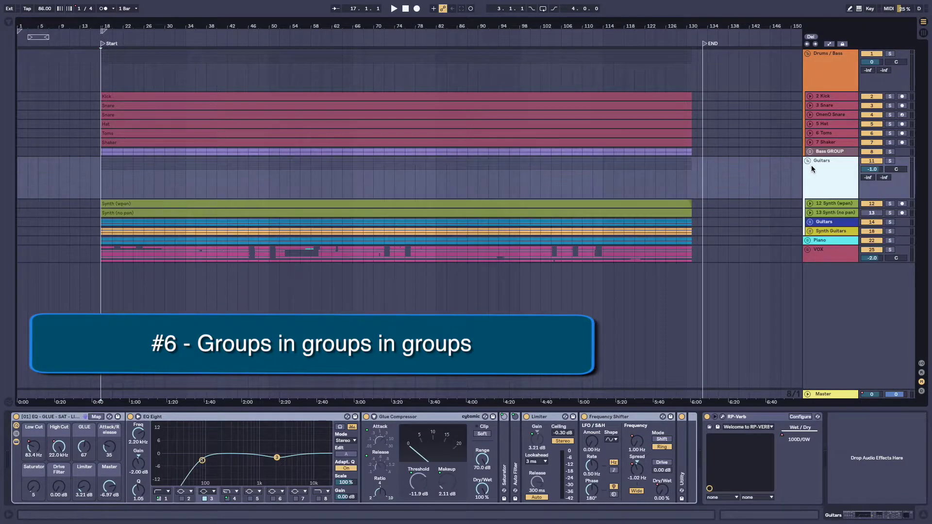
click(824, 224)
click(810, 223)
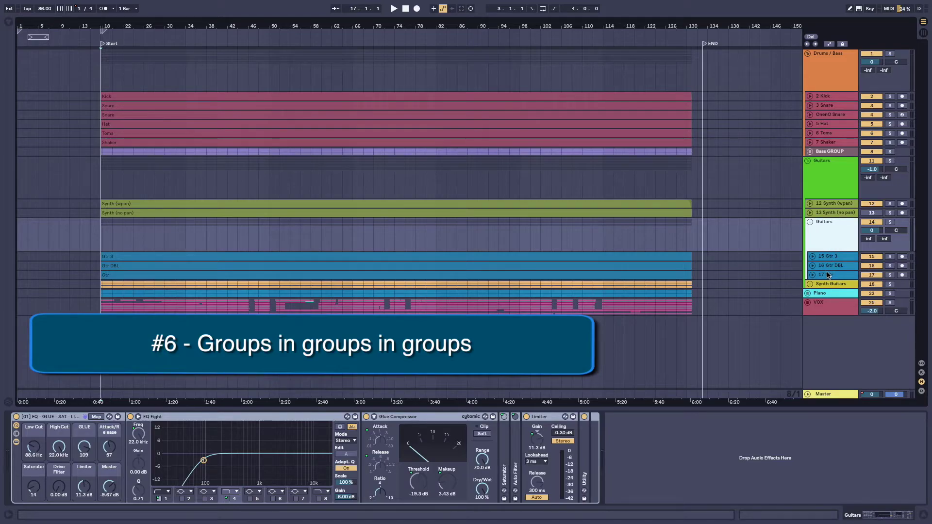
- Check the devices on Gtr 3, Gtr DBL, Gtr and both Guitars groups, and fold all top-level groups
click(827, 257)
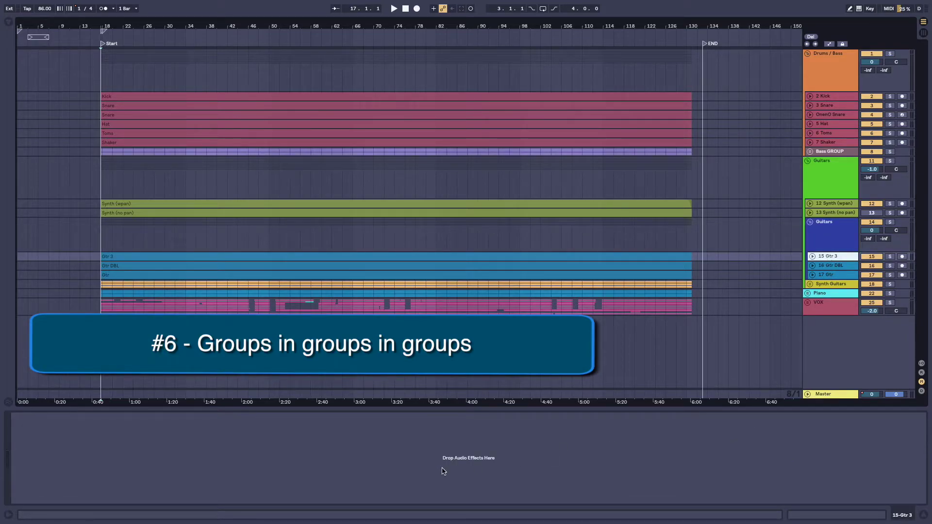
click(828, 267)
click(829, 275)
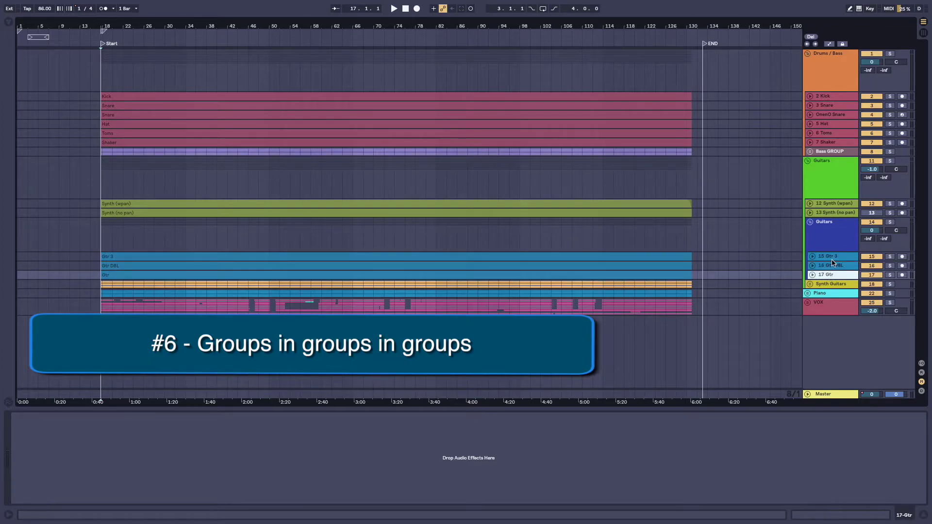
click(835, 235)
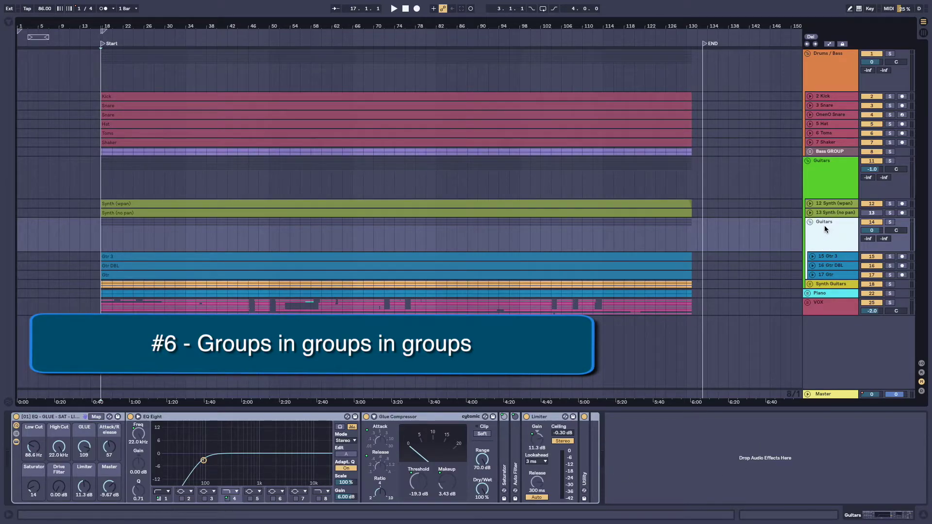
click(833, 175)
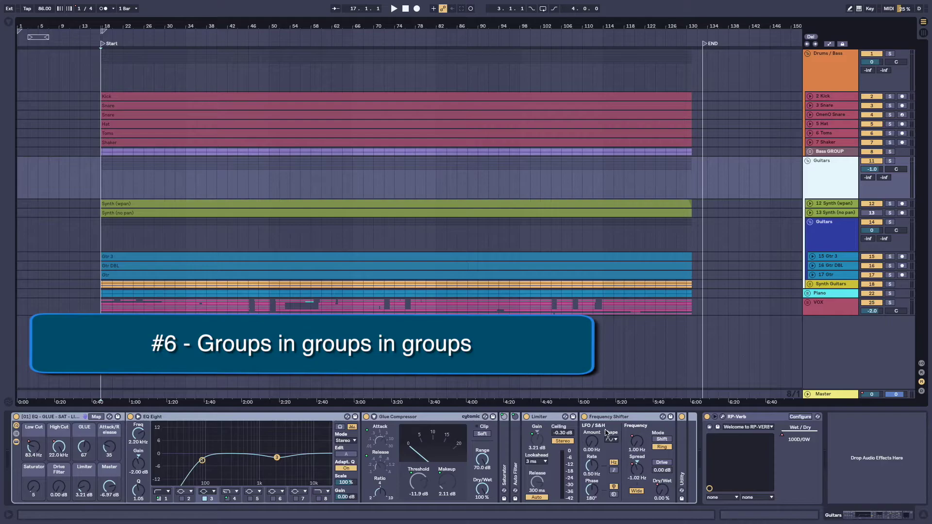
alt+click(809, 162)
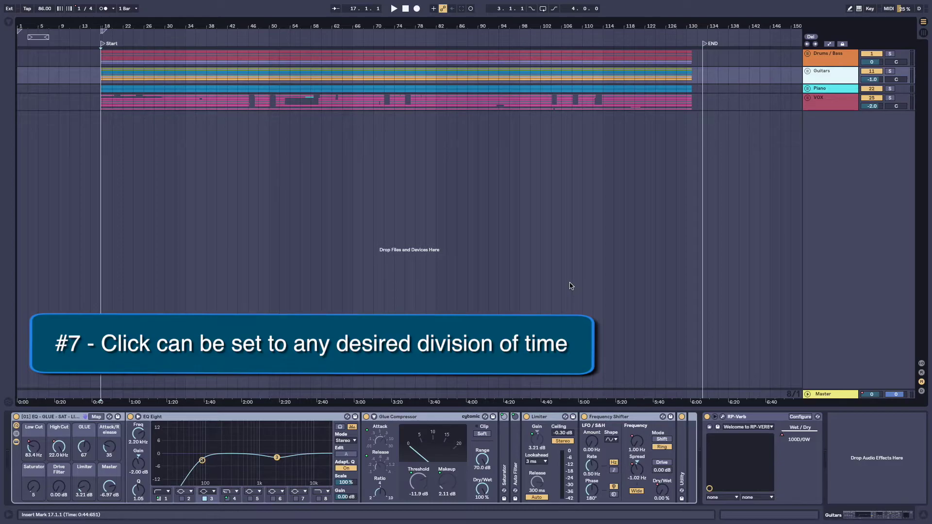
- Place the insert marker at bar 138 after the END locator and start playback with the metronome on
click(730, 64)
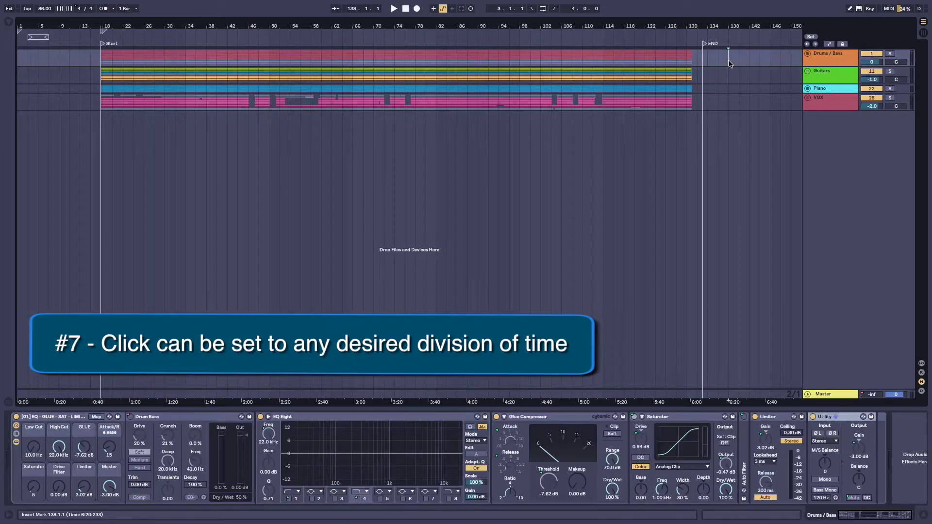
click(103, 9)
key(space)
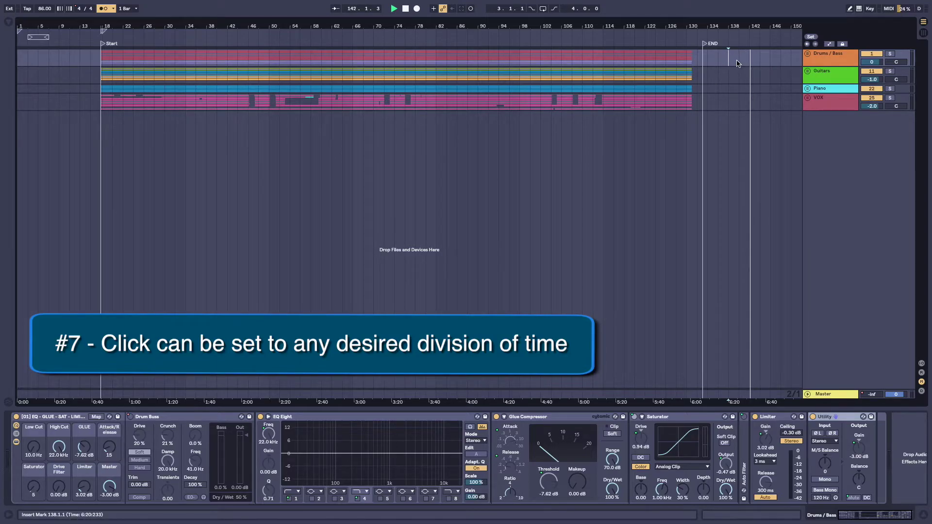
- Try the metronome with its rhythm set to 1/8 and to 1/16 during playback
click(113, 9)
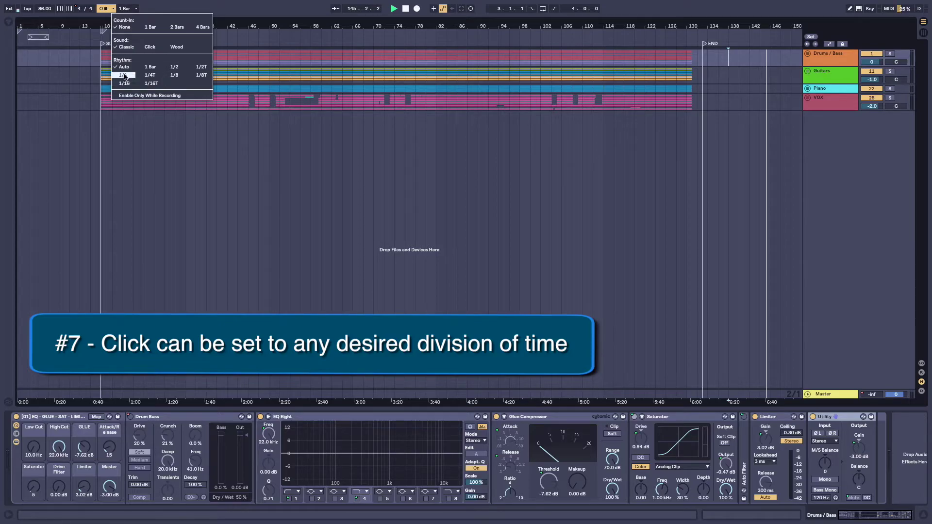
click(174, 75)
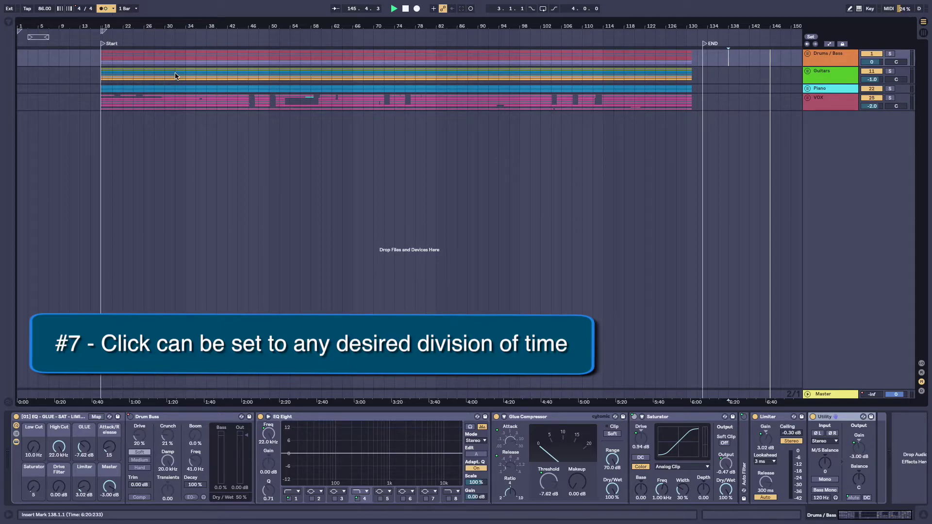
click(114, 9)
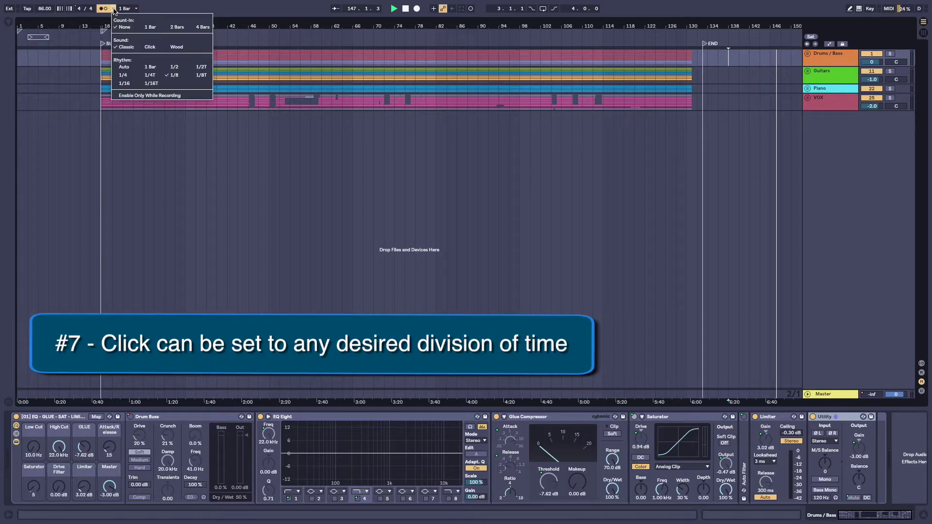
click(126, 84)
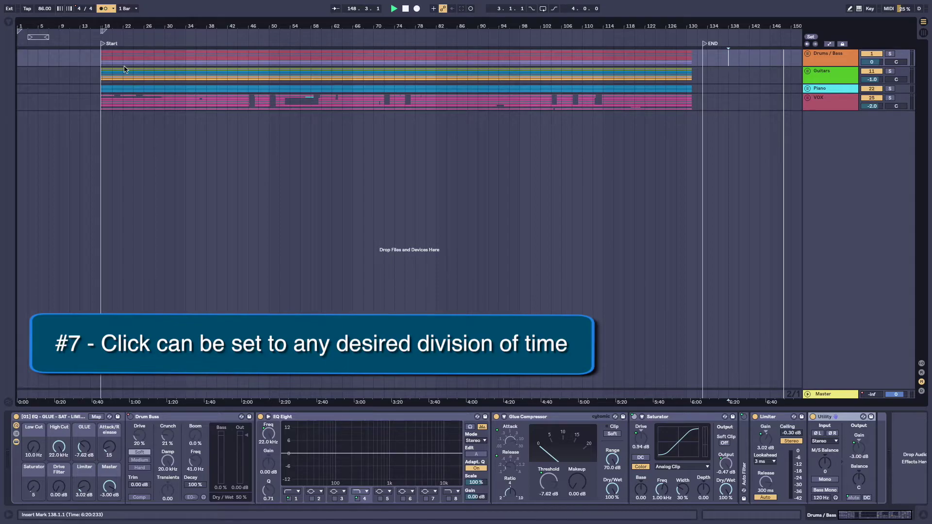
- Try the 1/4T metronome rhythm and set the rhythm back to Auto
click(114, 8)
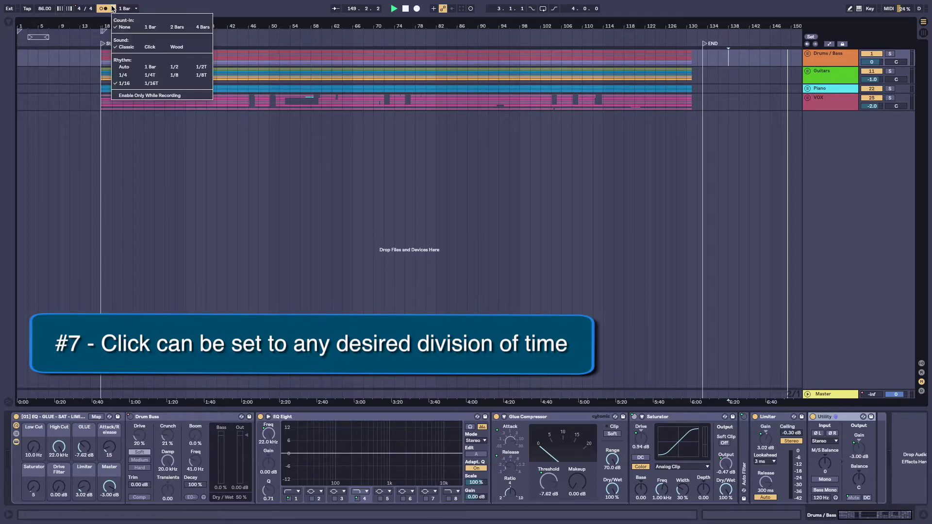
click(151, 77)
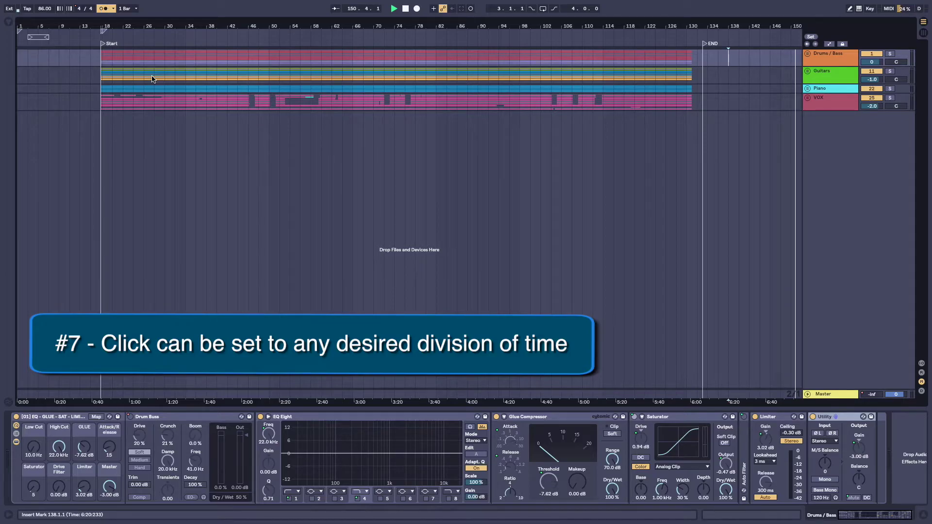
click(114, 9)
click(125, 68)
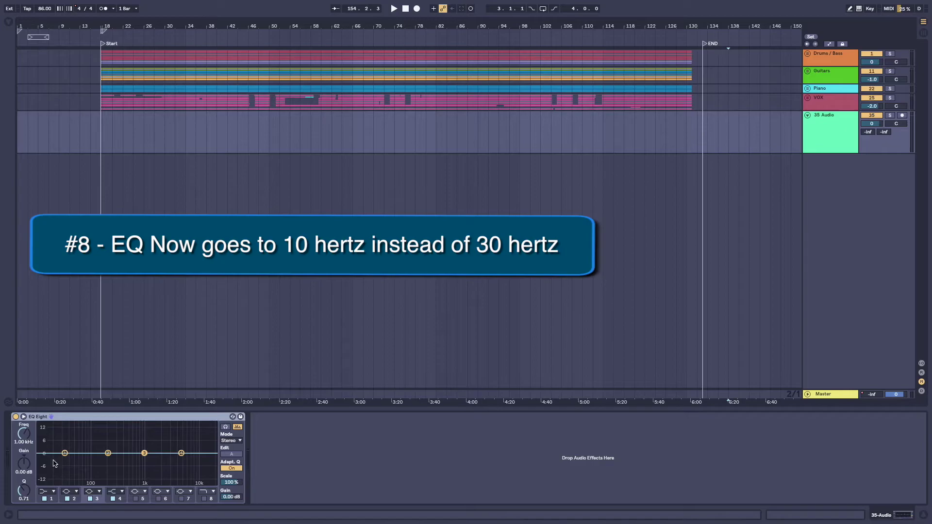
- Lower EQ Eight's band 3 frequency to 10 Hz, enlarge the EQ display, and bring band 3 back up to 918 Hz
drag(23, 434, 24, 505)
double_click(82, 438)
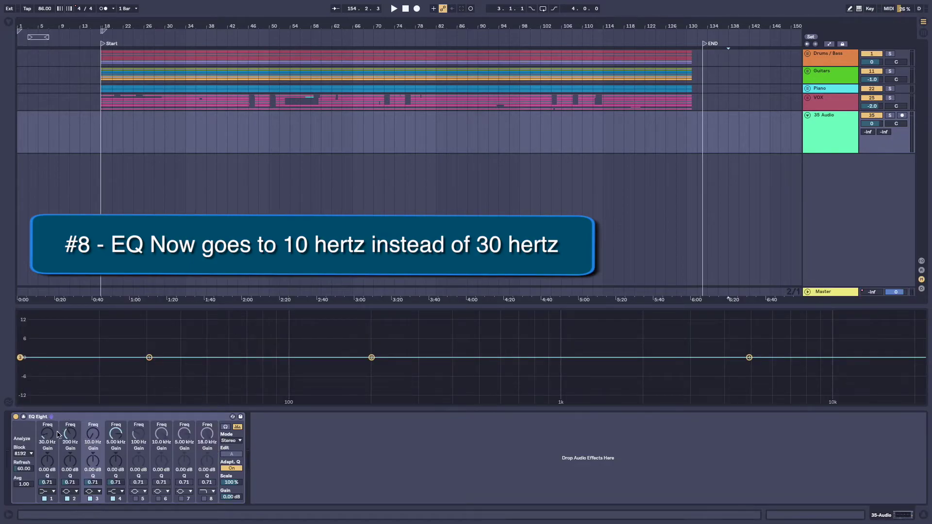
double_click(93, 435)
drag(93, 435, 49, 442)
- Change EQ Eight's band 1 to a low-cut filter and lower its frequency to about 14.4 Hz
click(54, 492)
click(53, 433)
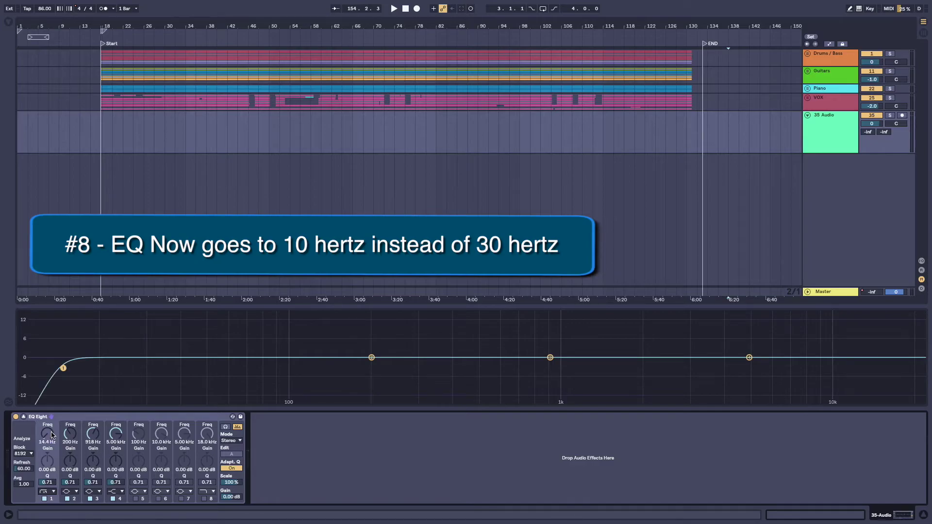
mouse_move(48, 437)
mouse_down()
mouse_move(49, 447)
mouse_move(47, 425)
mouse_move(49, 438)
mouse_up()
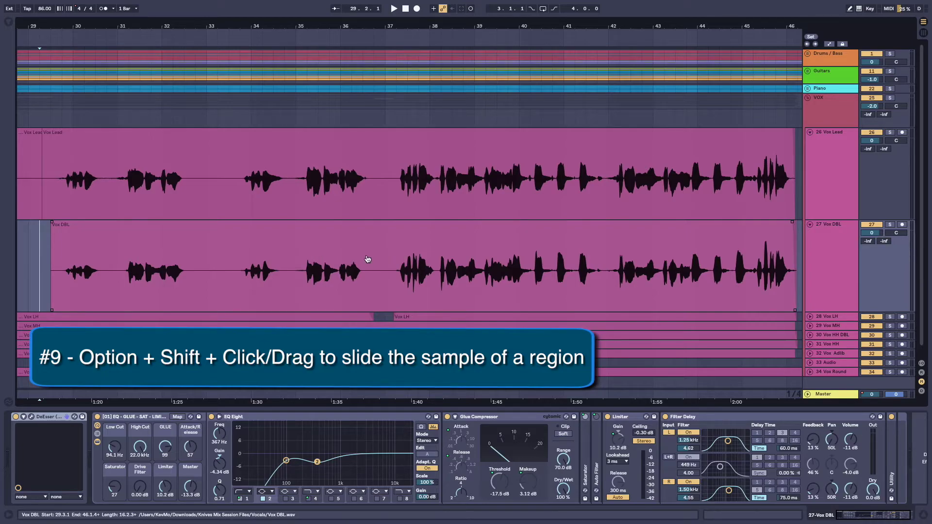
- Slide the audio slightly later inside the Vox DBL clip that starts at 29.3.1, keeping the clip boundaries in place
mouse_move(346, 243)
mouse_down()
mouse_move(304, 243)
mouse_move(387, 250)
mouse_move(323, 253)
mouse_move(370, 255)
mouse_move(341, 258)
mouse_move(354, 256)
mouse_up()
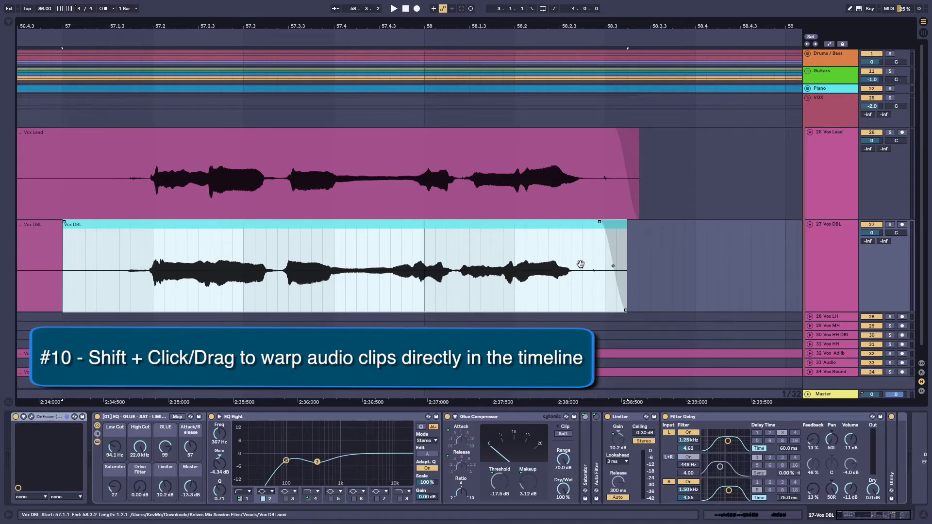
- Place the insert marker at 58.2.4 in the Vox DBL clip, just before its fade-out
click(593, 286)
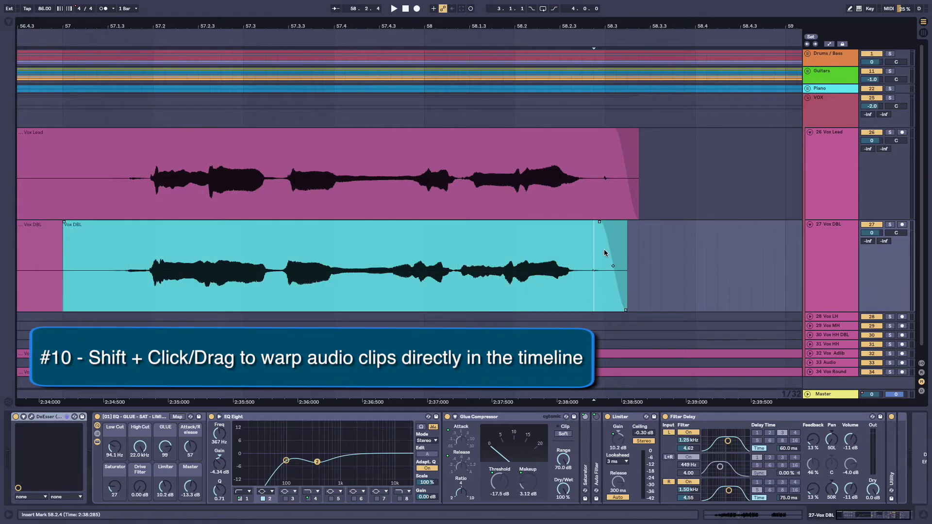
- Extend the end of the Vox DBL clip to 58.3.3 without stretching its audio, and undo the extension
click(605, 195)
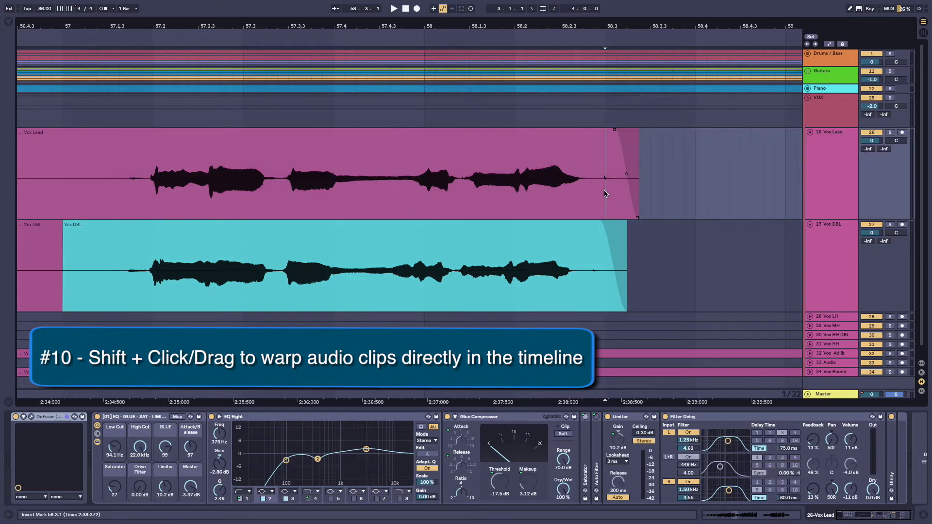
click(593, 286)
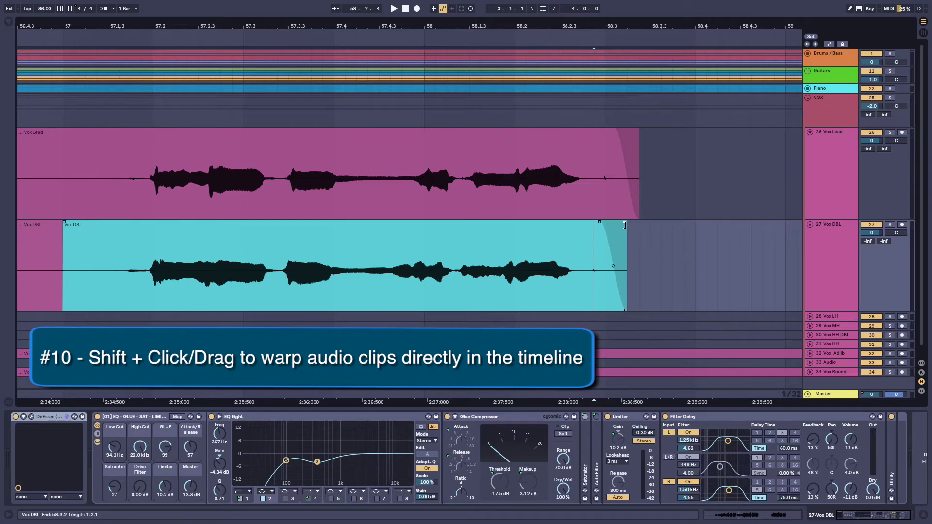
drag(625, 226, 646, 226)
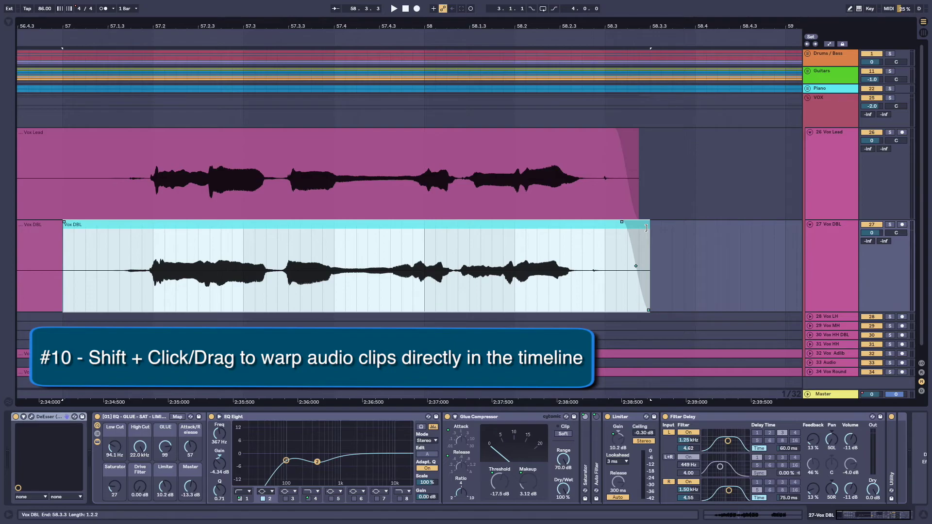
key(ctrl+z)
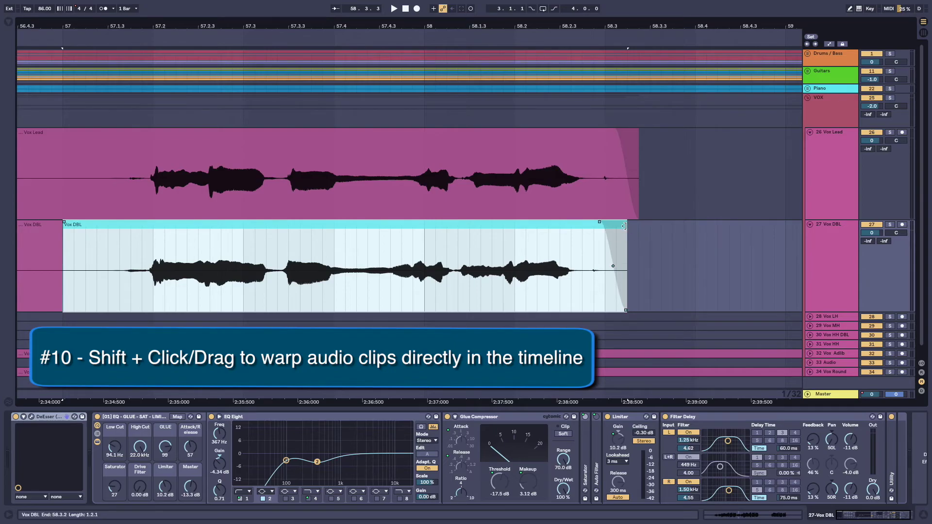
- Warp the Vox DBL clip by stretching its end to 58.3.3, and pull it back to about 58.3.2 to match Vox Lead
drag(625, 226, 650, 231)
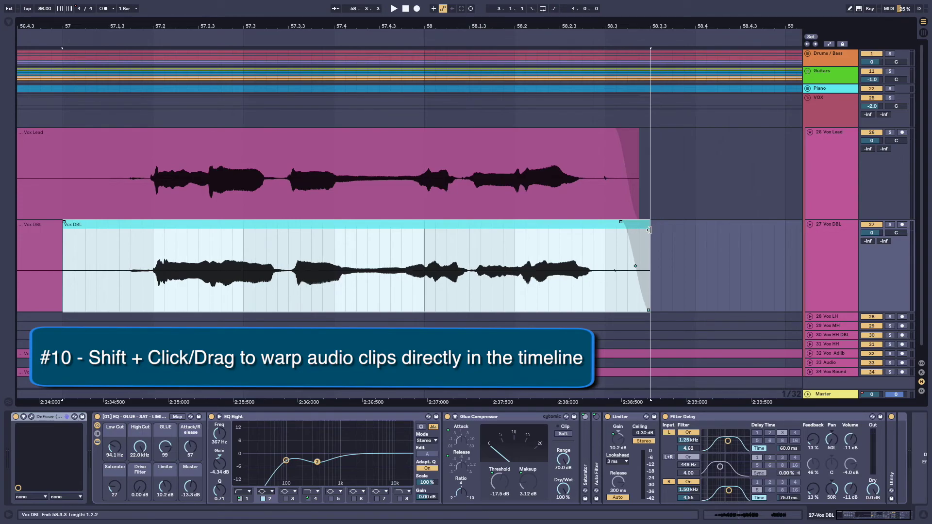
drag(650, 230, 638, 231)
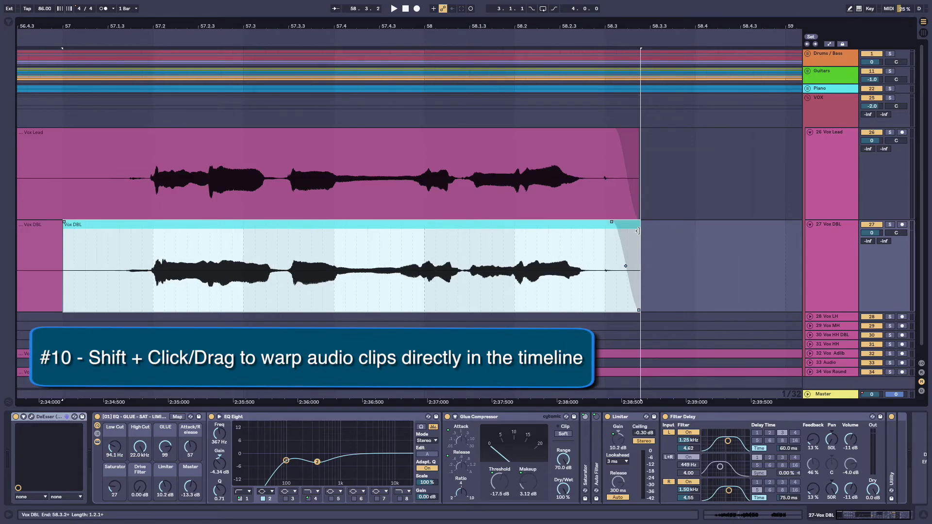